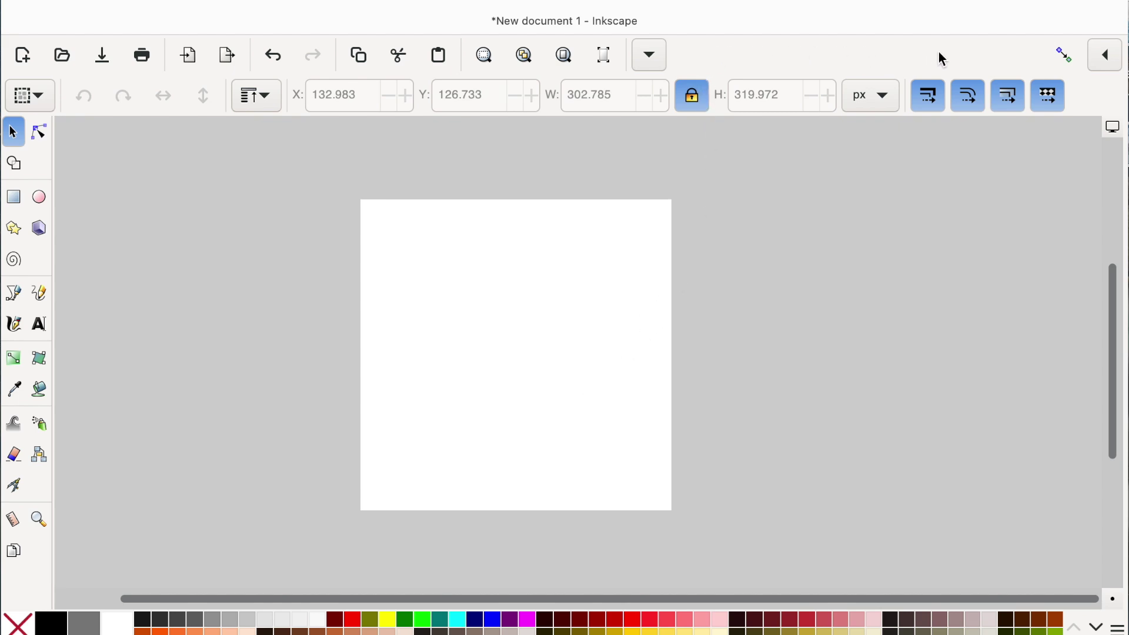
Step: Open the Align and Distribute options
{"action": "left_click", "coordinate": [651, 59]}
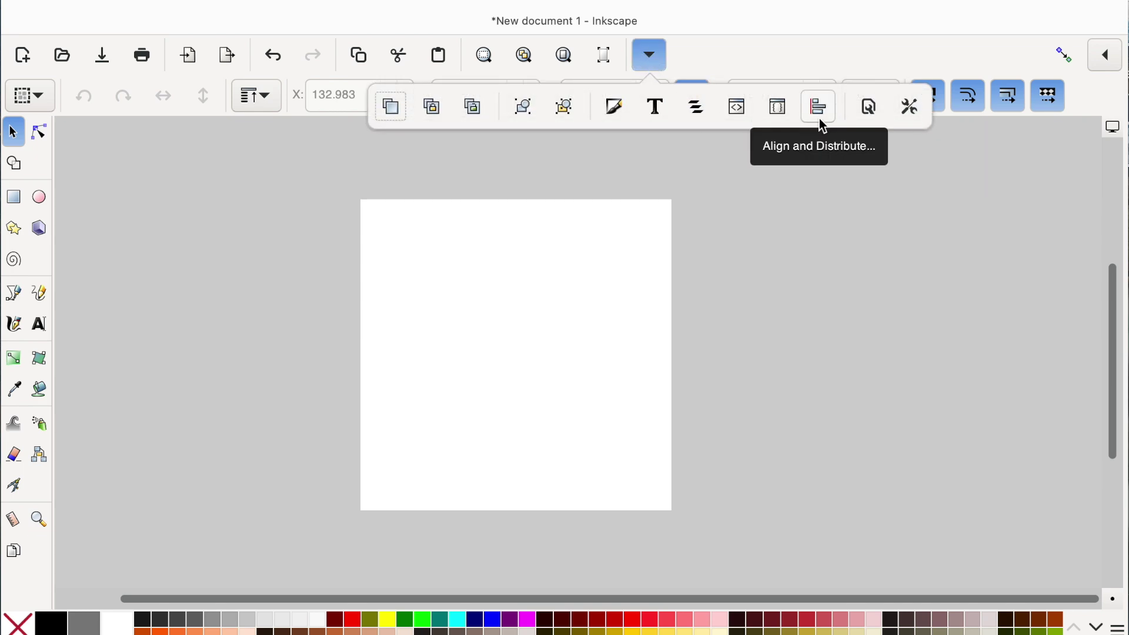
{"action": "left_click", "coordinate": [822, 116]}
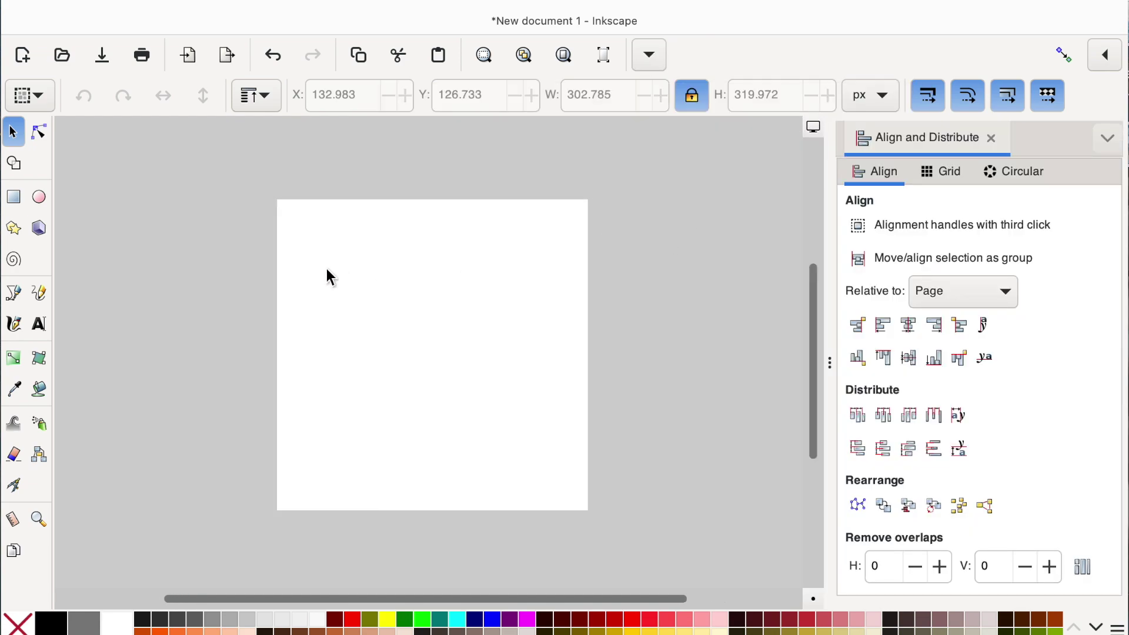
Step: Draw a circle of about 90 px radius and a smaller one of about 61 px radius below and right of it, filled light pink
{"action": "left_click", "coordinate": [41, 203]}
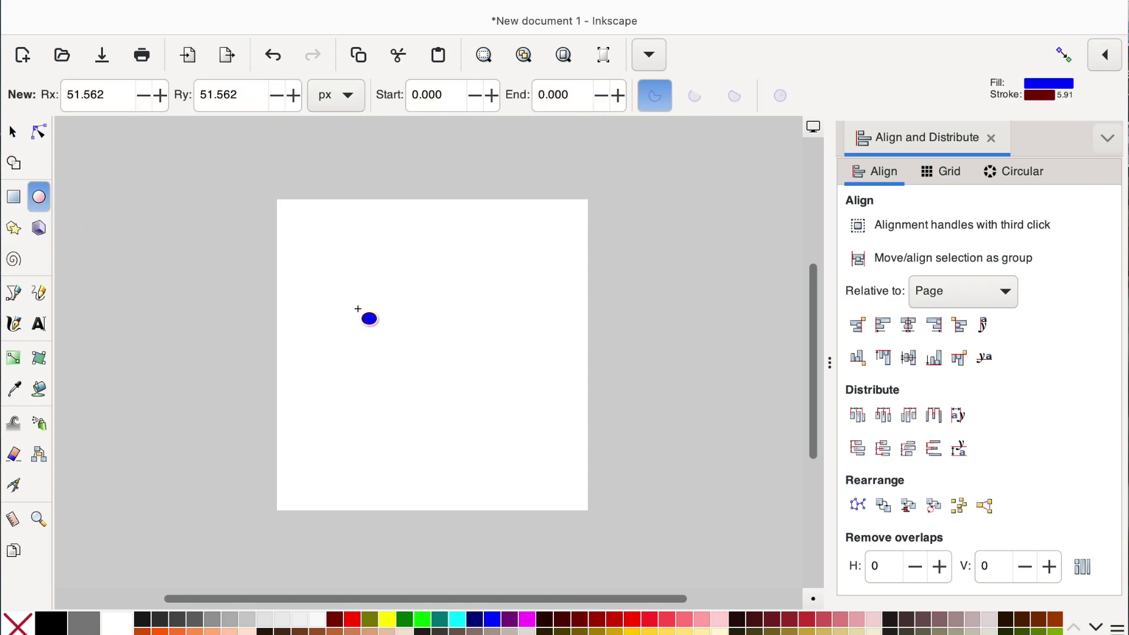
{"action": "left_click_drag", "start_coordinate": [340, 268], "coordinate": [454, 377]}
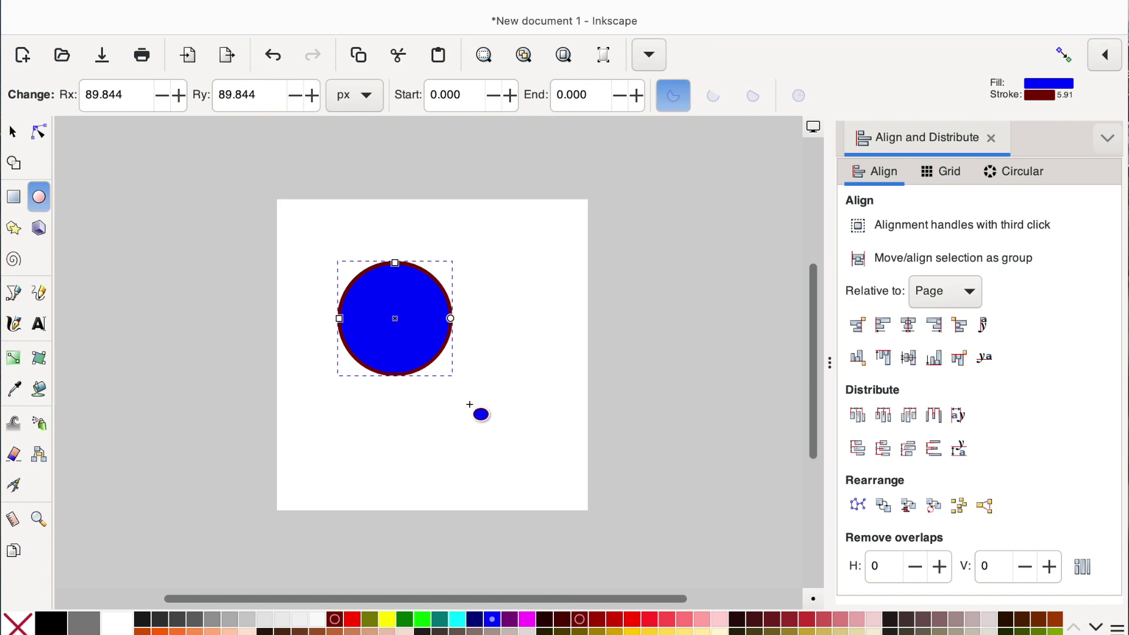
{"action": "left_click_drag", "start_coordinate": [470, 405], "coordinate": [547, 481]}
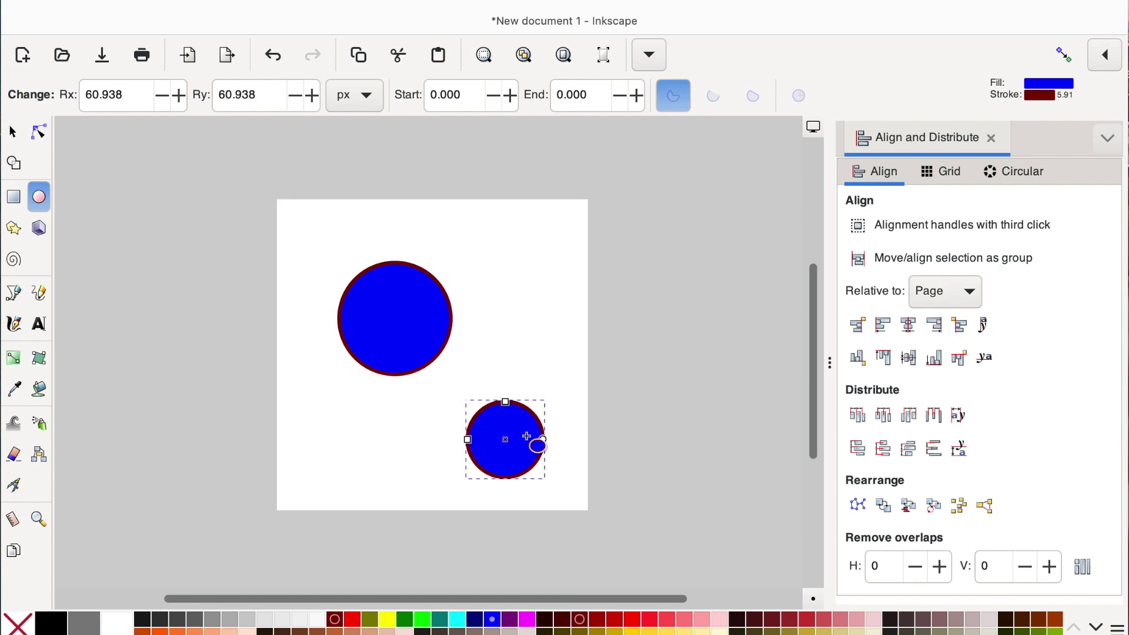
{"action": "left_click", "coordinate": [721, 624]}
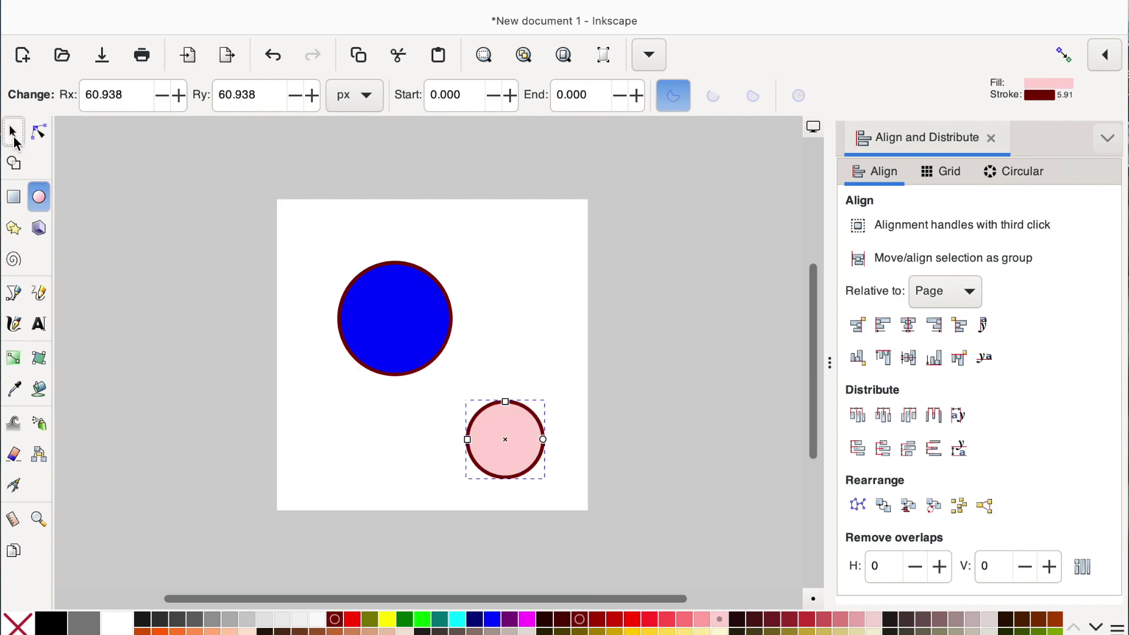
Step: Align both circles' centres horizontally and vertically relative to the last selected object, using the large blue circle as that reference
{"action": "left_click", "coordinate": [13, 134]}
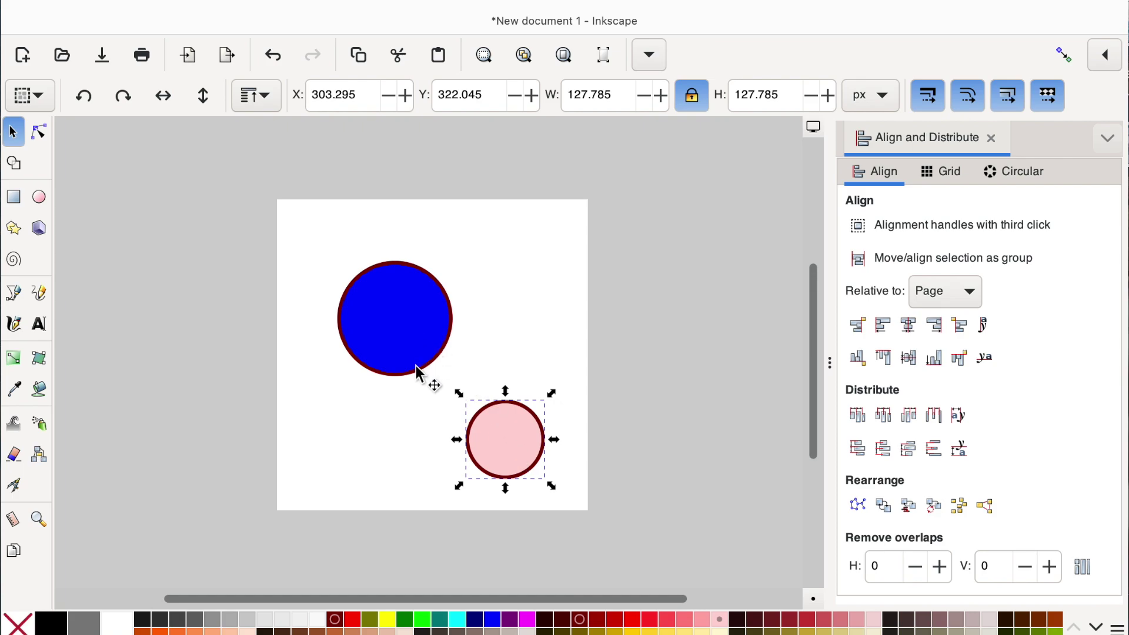
{"action": "left_click", "coordinate": [414, 342], "text": "shift"}
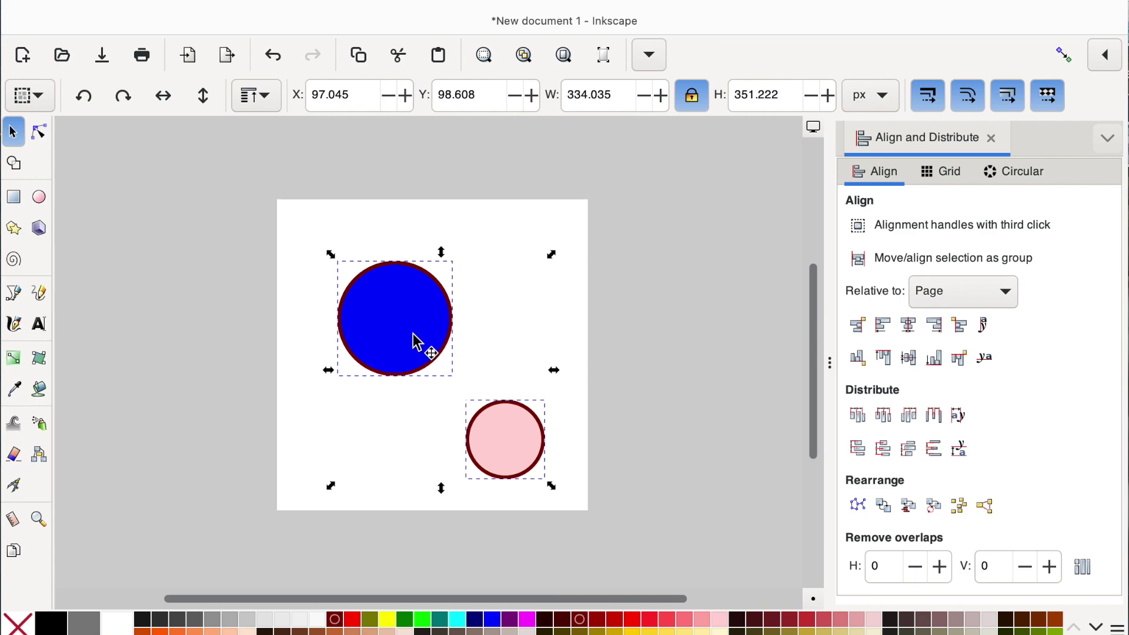
{"action": "left_click", "coordinate": [949, 301]}
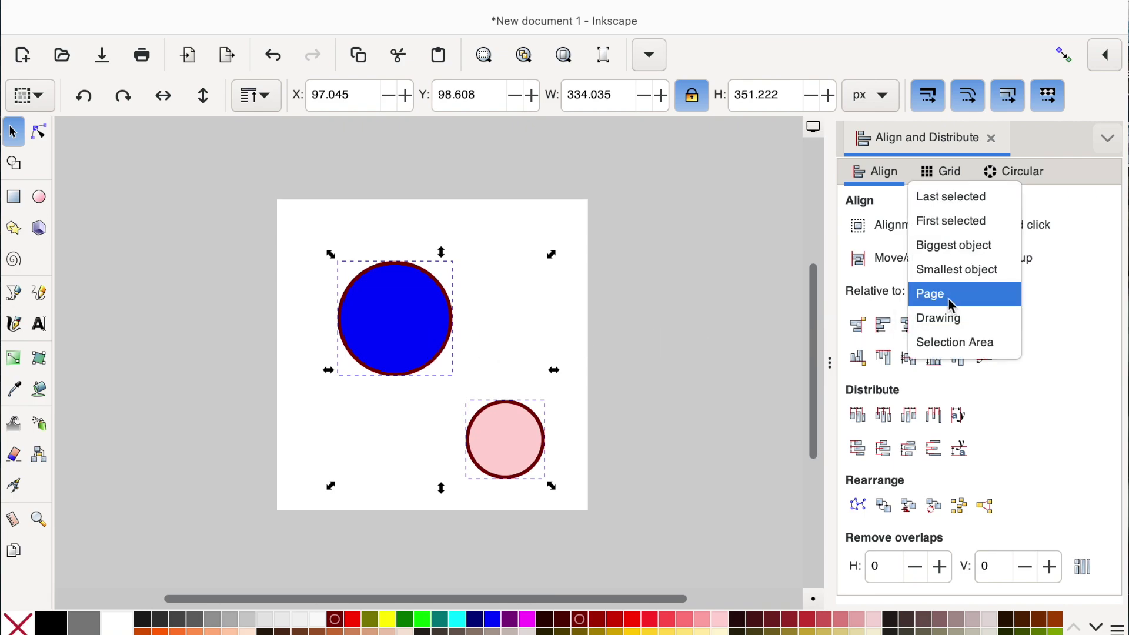
{"action": "left_click", "coordinate": [954, 200]}
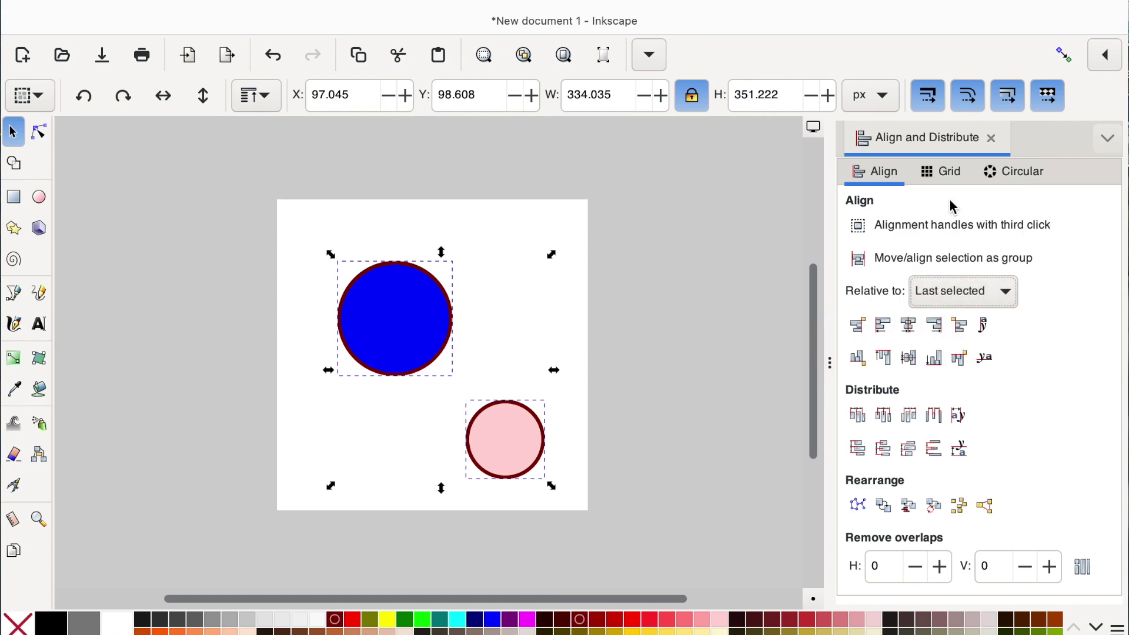
{"action": "left_click", "coordinate": [908, 325]}
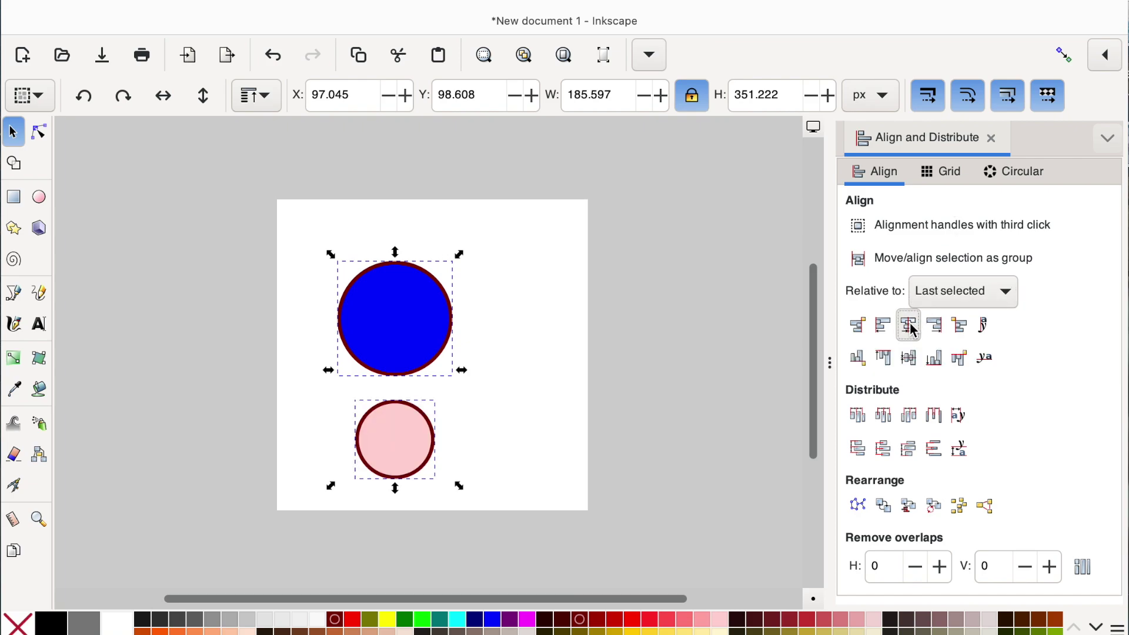
{"action": "left_click", "coordinate": [914, 364]}
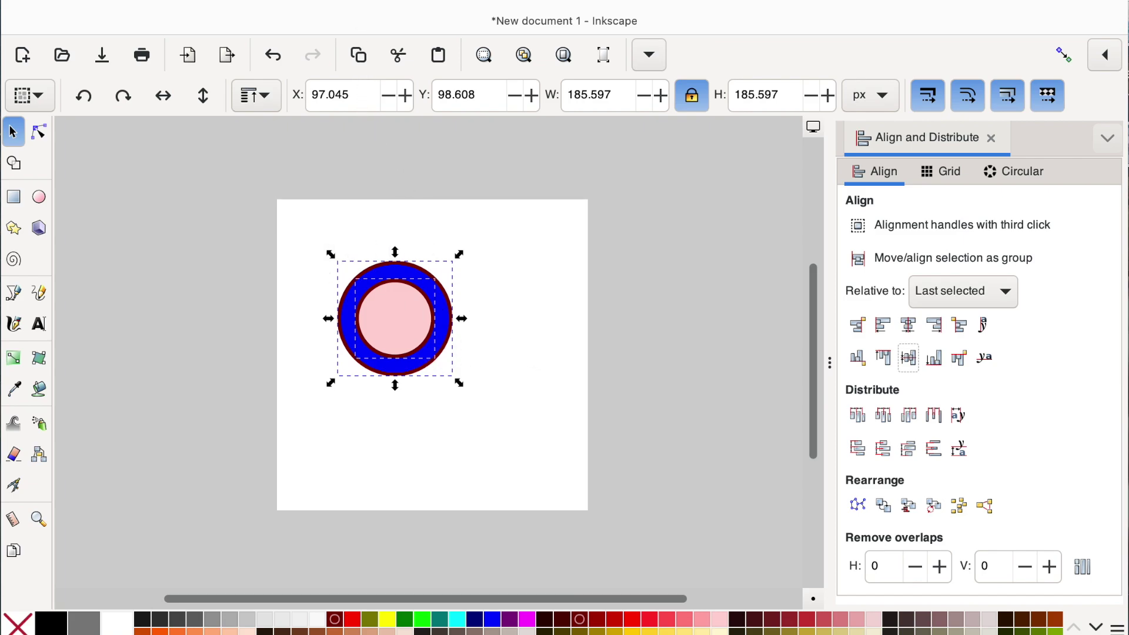
Step: Try subtracting the pink circle from the blue circle with Difference, and undo it
{"action": "left_click", "coordinate": [350, 1]}
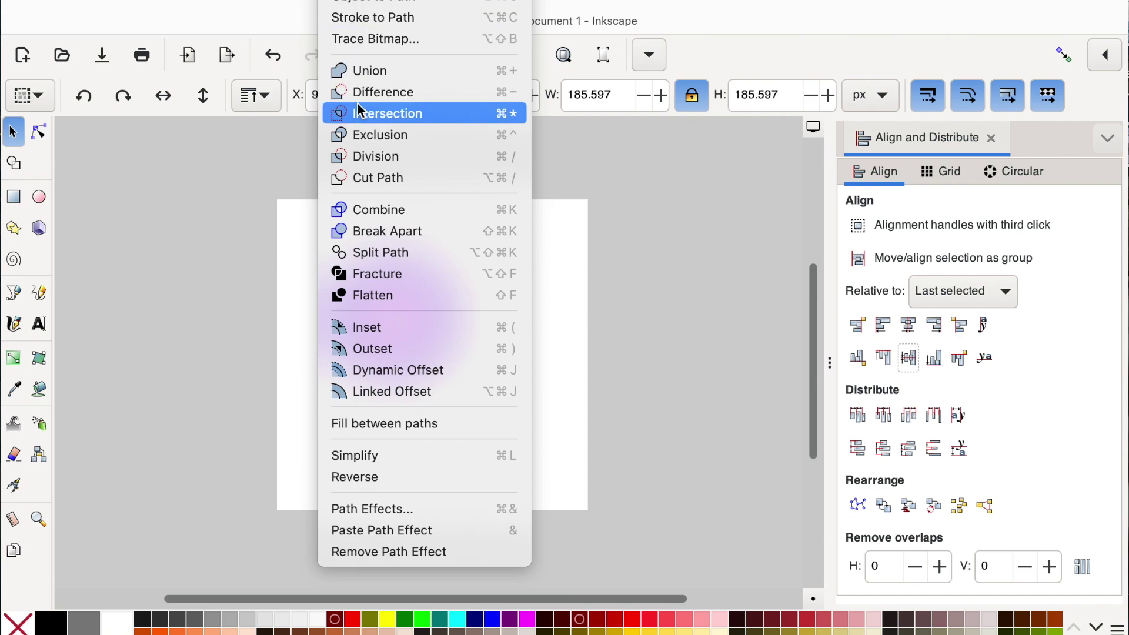
{"action": "left_click", "coordinate": [374, 97]}
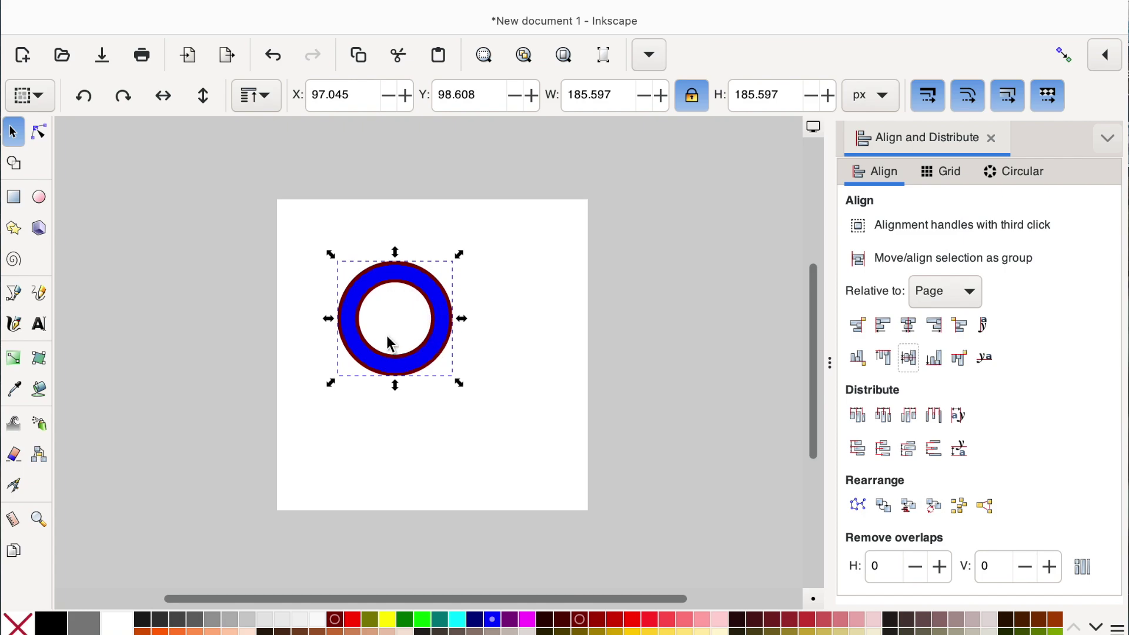
{"action": "left_click", "coordinate": [277, 61]}
Step: Try splitting the two concentric circles with Division and moving the inner disc out beside the ring, and undo both
{"action": "left_click_drag", "start_coordinate": [314, 241], "coordinate": [503, 422]}
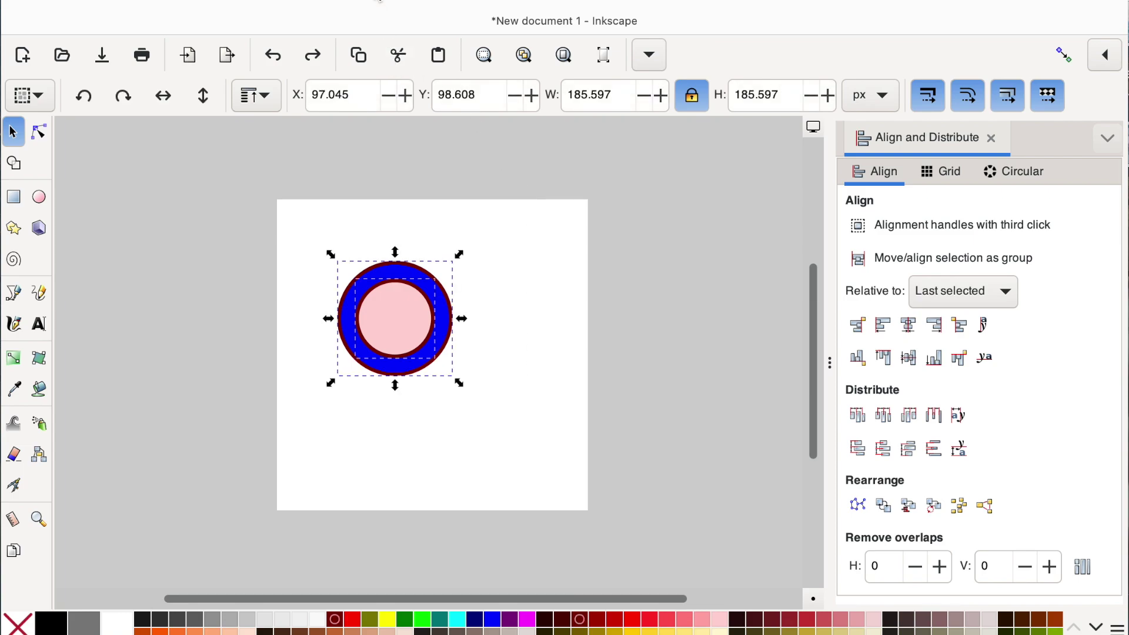
{"action": "left_click", "coordinate": [341, 0]}
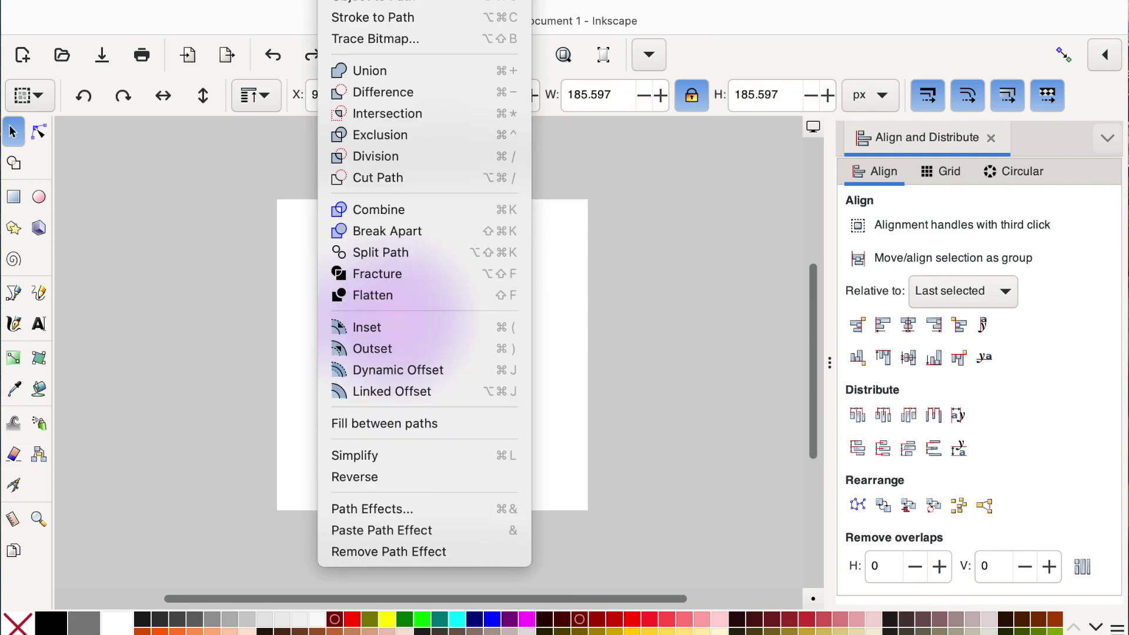
{"action": "left_click", "coordinate": [410, 157]}
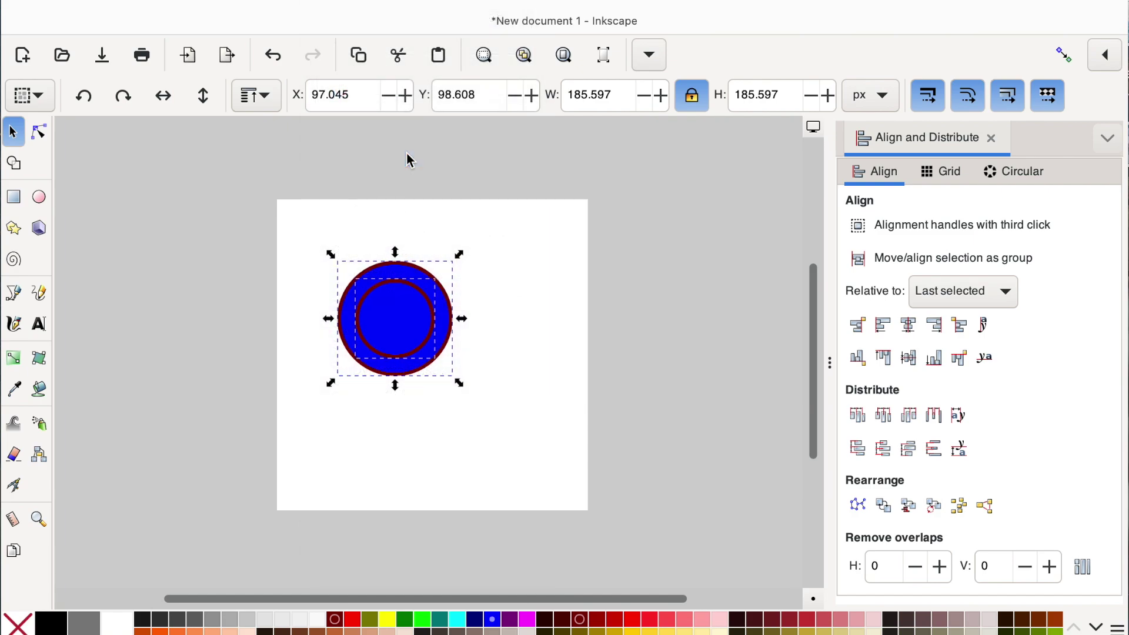
{"action": "left_click", "coordinate": [522, 380]}
{"action": "left_click_drag", "start_coordinate": [395, 331], "coordinate": [532, 330]}
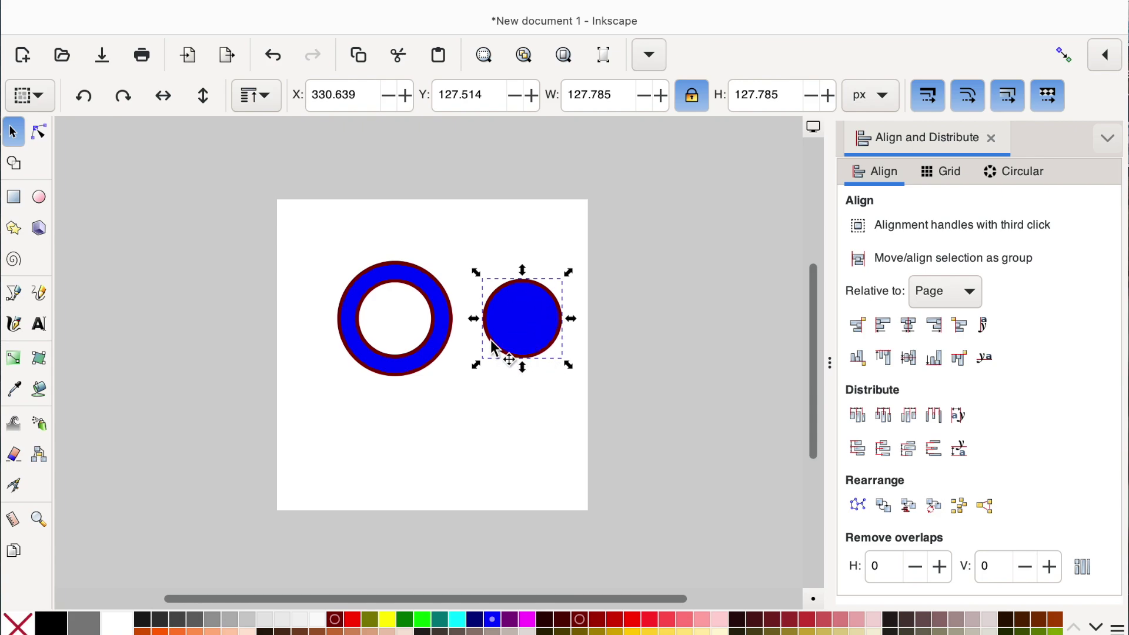
{"action": "left_click", "coordinate": [277, 58]}
{"action": "left_click", "coordinate": [278, 58]}
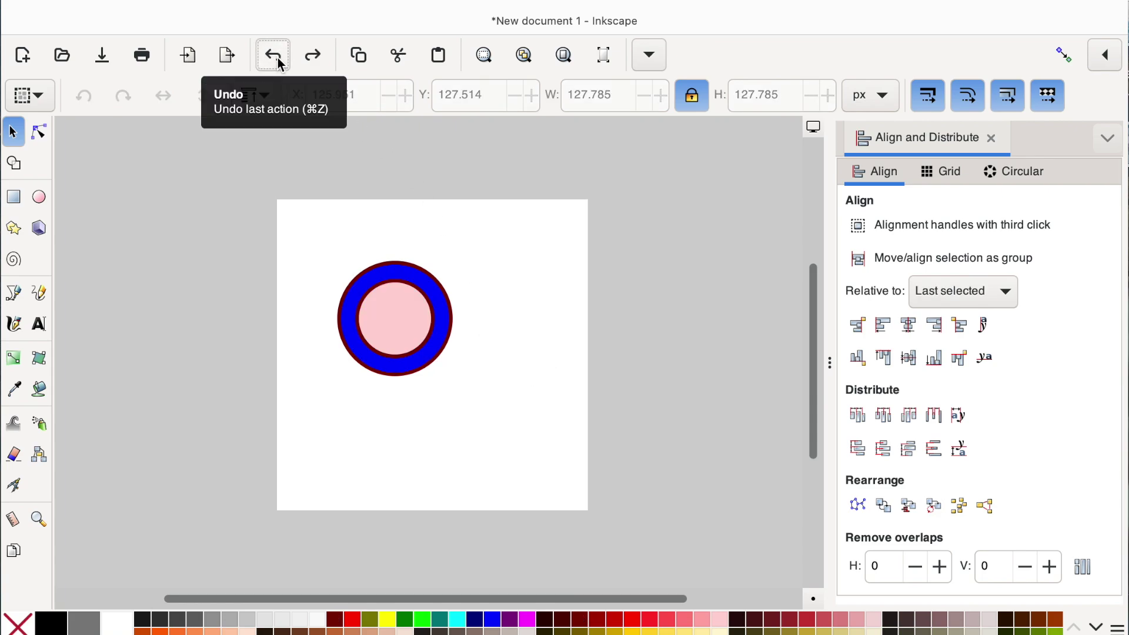
Step: Flatten the two concentric circles and move the pink disc and both stroke outlines away from the blue ring
{"action": "left_click_drag", "start_coordinate": [323, 259], "coordinate": [500, 401]}
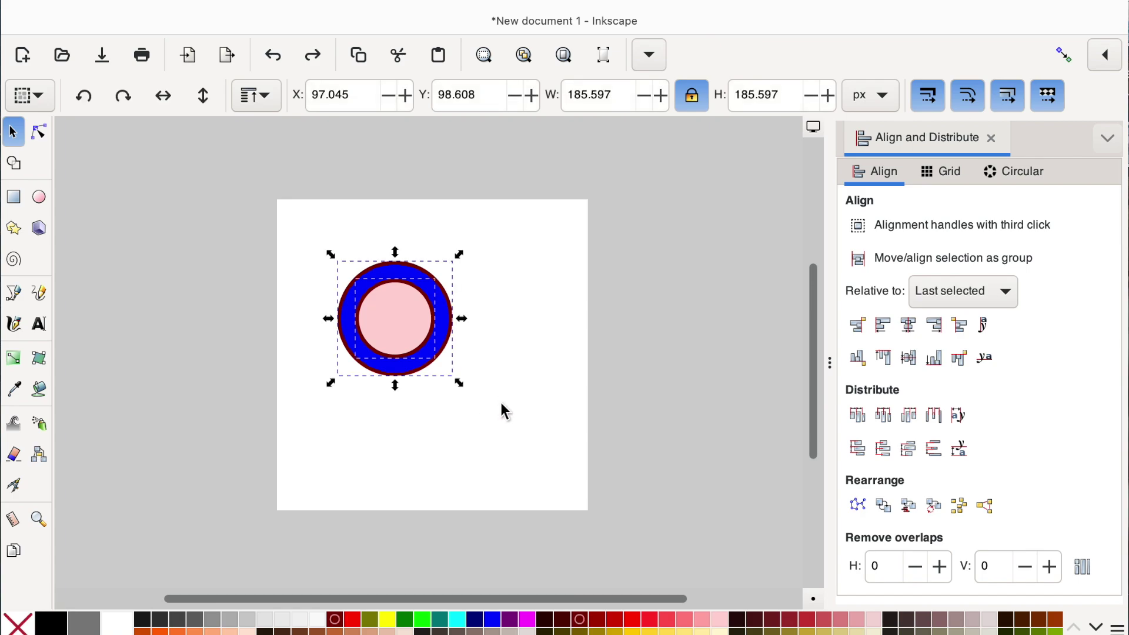
{"action": "left_click", "coordinate": [343, 1]}
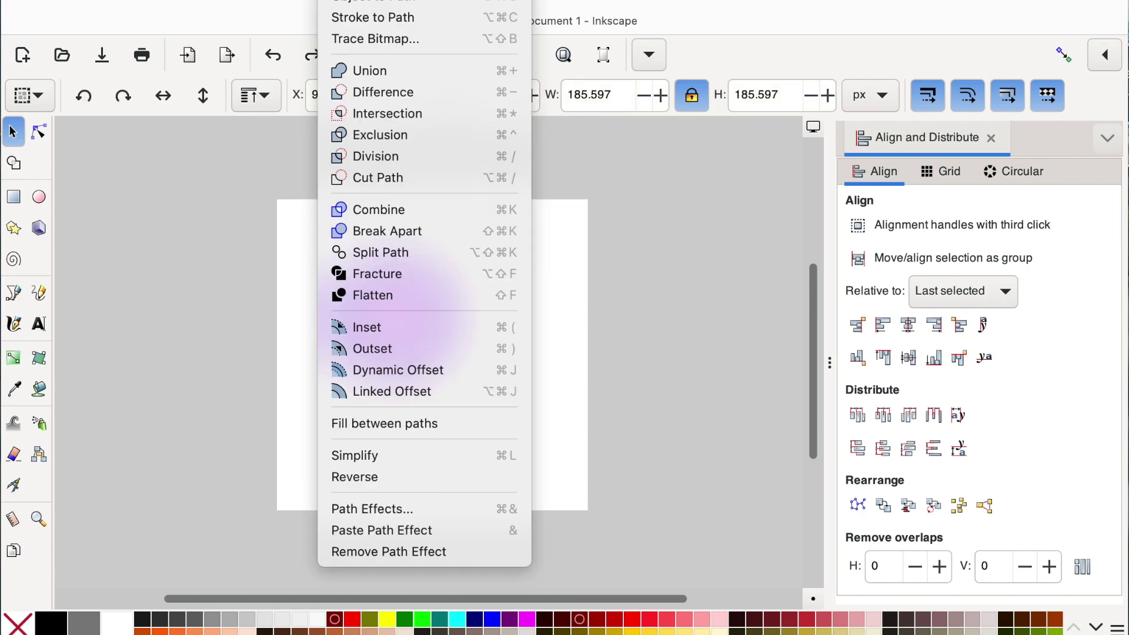
{"action": "left_click", "coordinate": [414, 297]}
{"action": "left_click", "coordinate": [503, 308]}
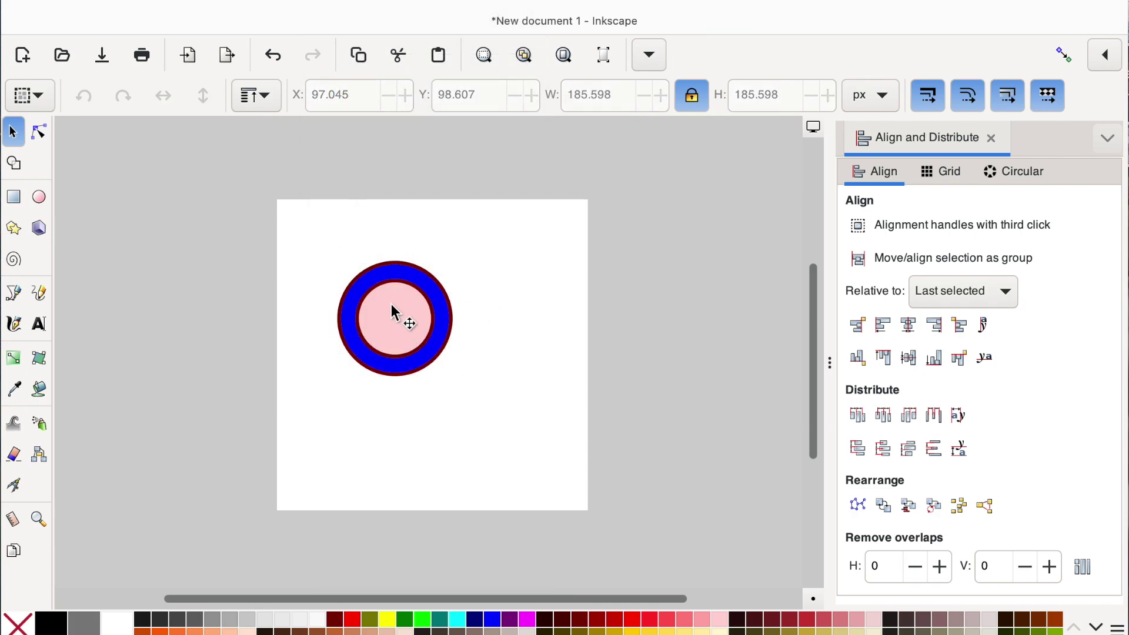
{"action": "left_click", "coordinate": [406, 331]}
{"action": "left_click_drag", "start_coordinate": [432, 322], "coordinate": [613, 300]}
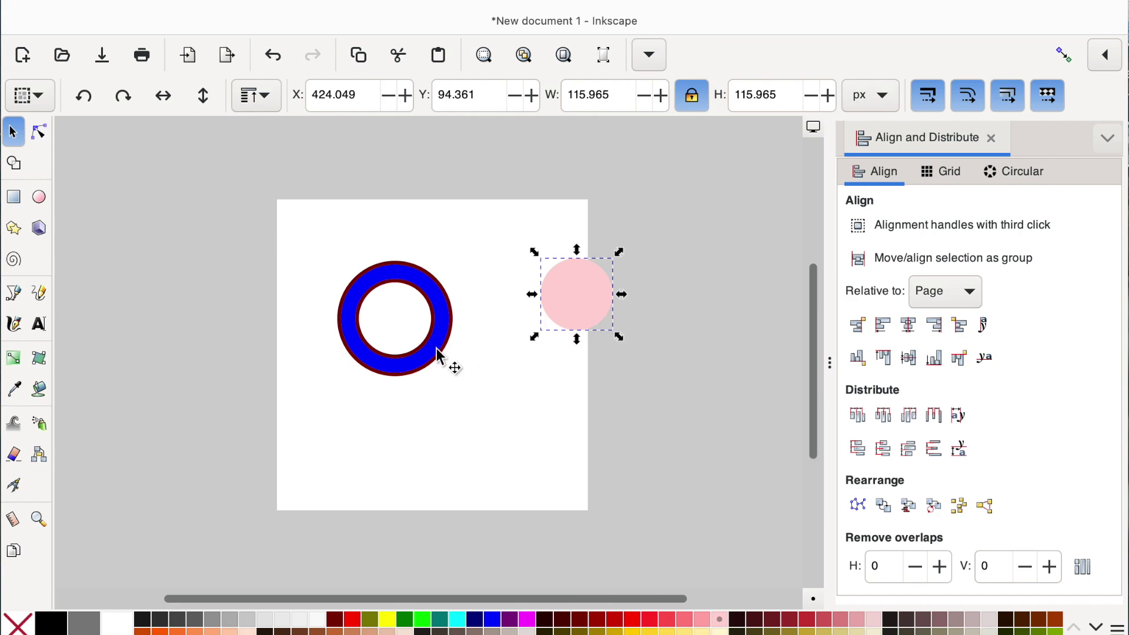
{"action": "left_click_drag", "start_coordinate": [421, 356], "coordinate": [560, 457]}
{"action": "mouse_move", "coordinate": [456, 327]}
{"action": "left_mouse_down"}
{"action": "mouse_move", "coordinate": [526, 259]}
{"action": "mouse_move", "coordinate": [536, 223]}
{"action": "left_mouse_up"}
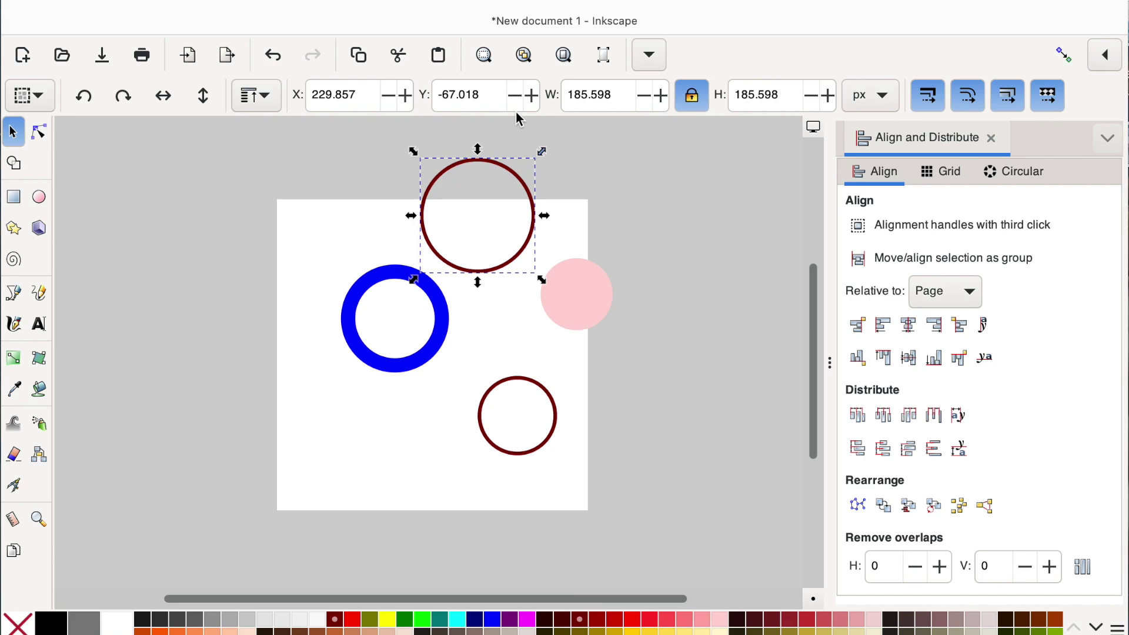
Step: Undo the moves of the pieces and the Flatten operation, going back to the two original concentric circles
{"action": "left_click", "coordinate": [272, 56]}
{"action": "left_click", "coordinate": [272, 57]}
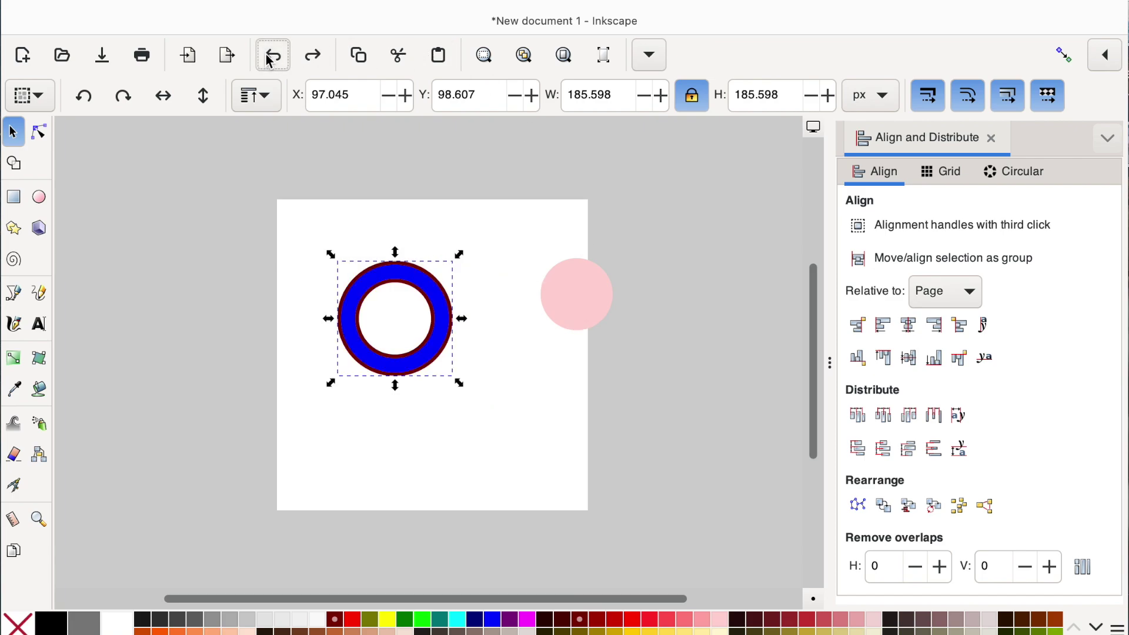
{"action": "left_click", "coordinate": [272, 56]}
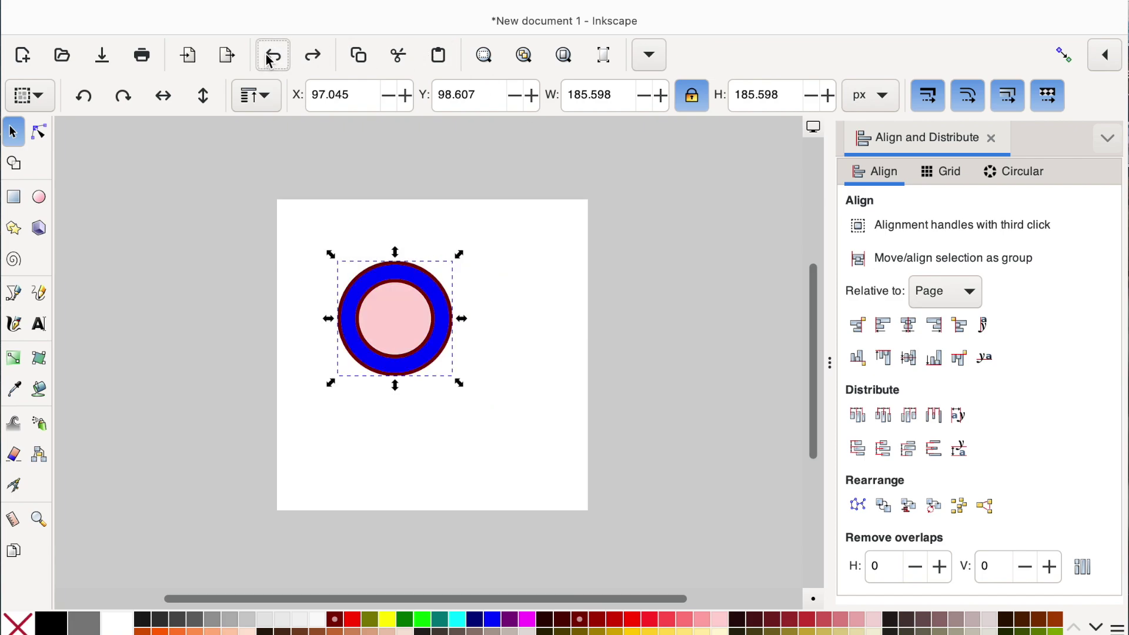
{"action": "left_click_drag", "start_coordinate": [274, 206], "coordinate": [523, 437]}
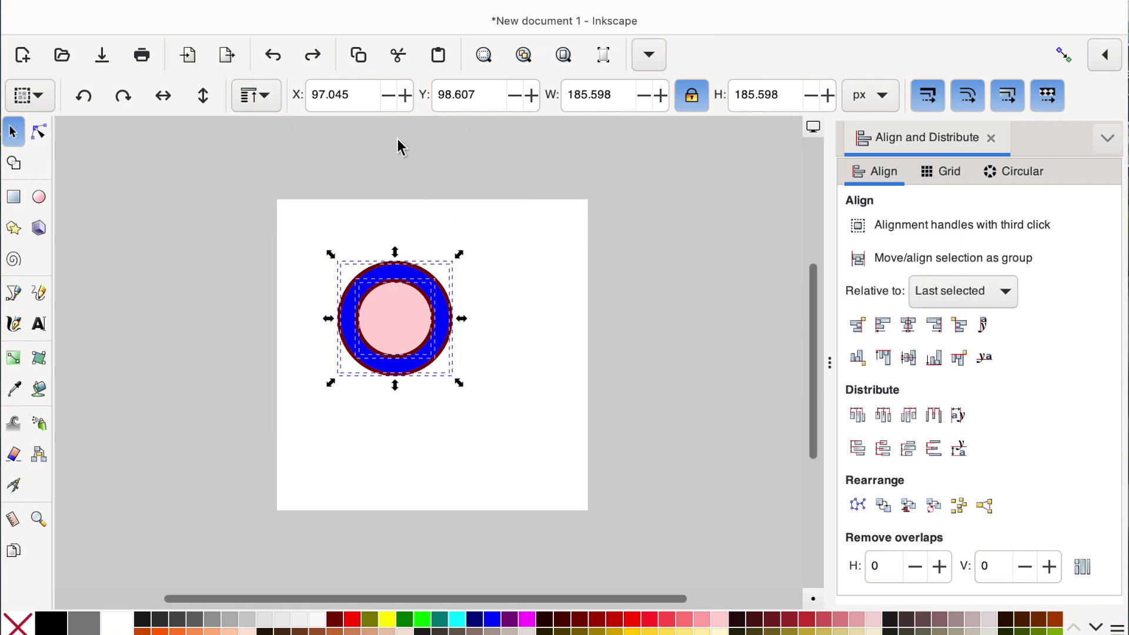
{"action": "left_click", "coordinate": [420, 187]}
{"action": "left_click", "coordinate": [278, 58]}
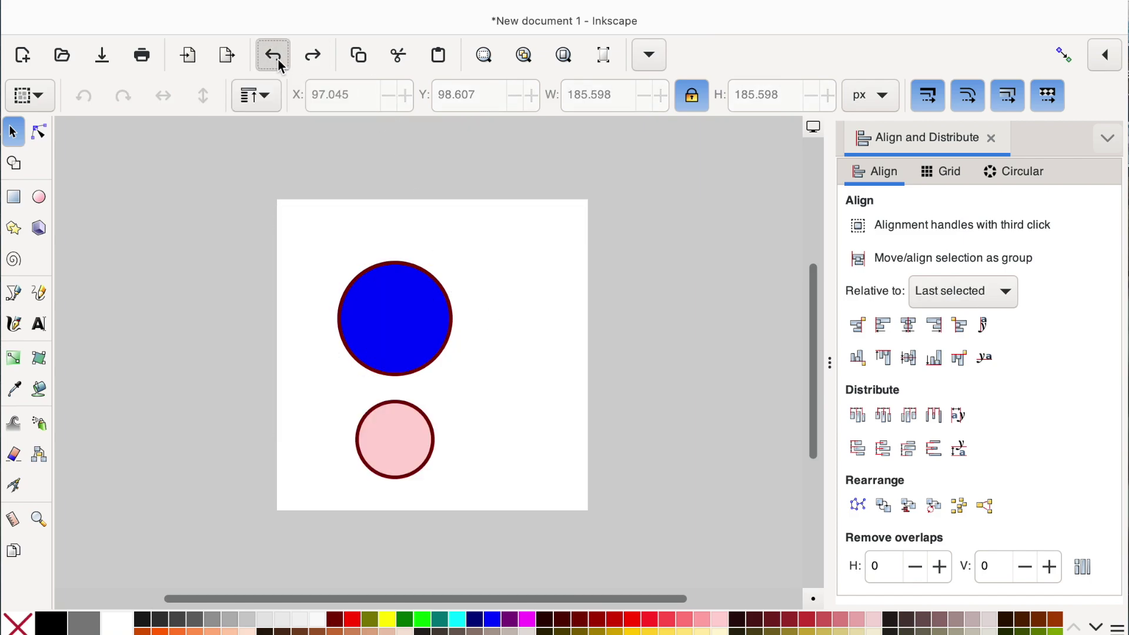
{"action": "left_click", "coordinate": [313, 64]}
Step: Fracture the two concentric circles and move the pink inner disc out to the right of the blue ring
{"action": "left_click_drag", "start_coordinate": [303, 208], "coordinate": [494, 413]}
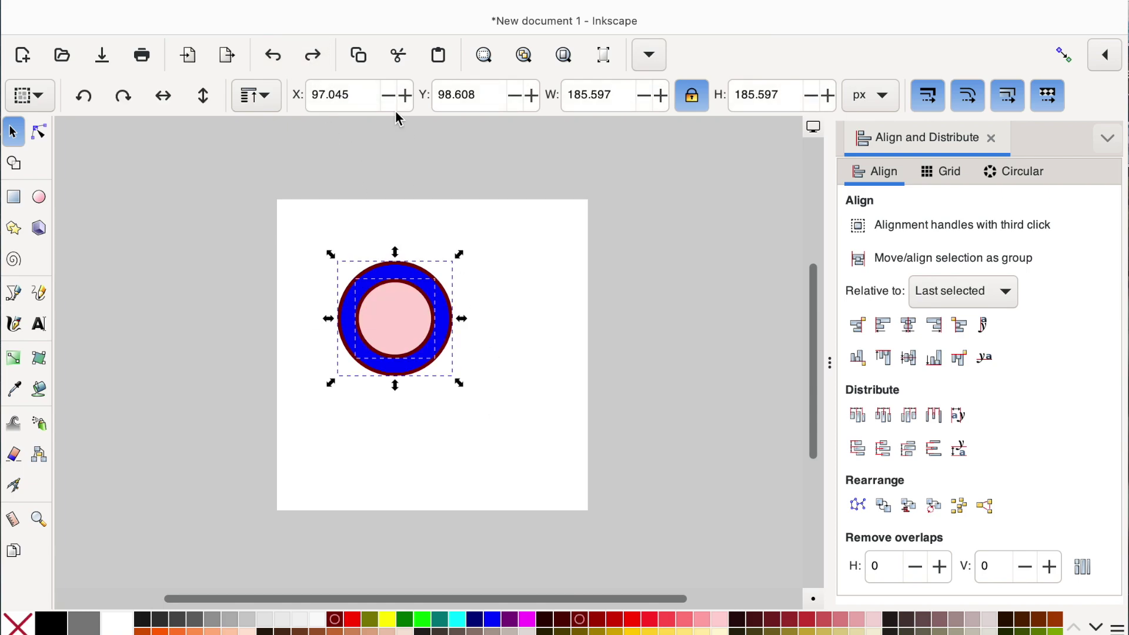
{"action": "left_click", "coordinate": [340, 1]}
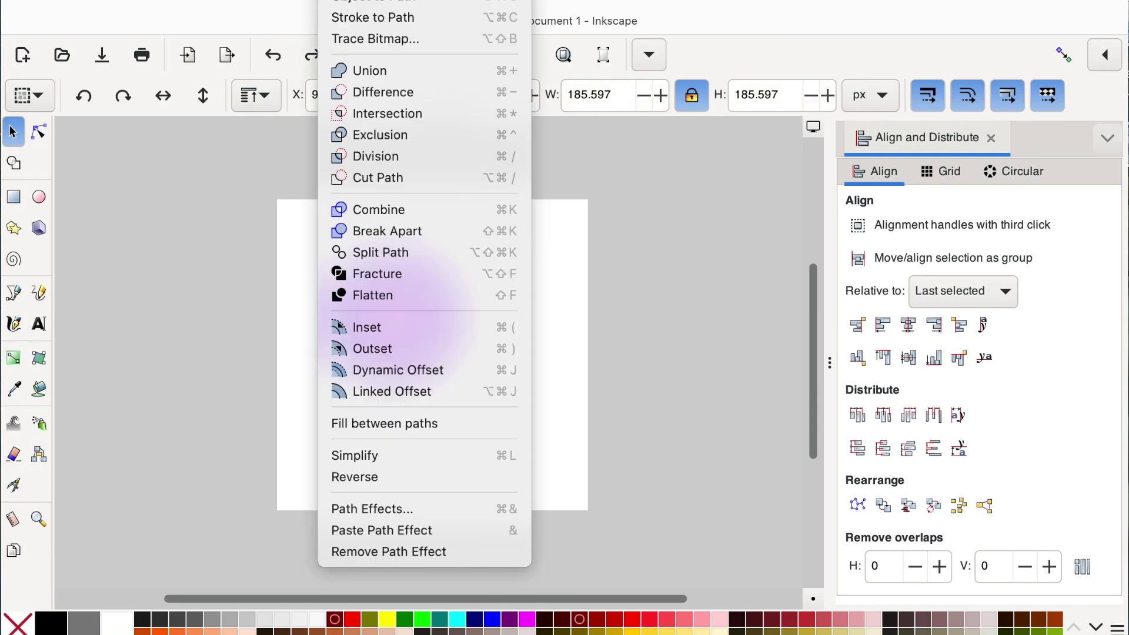
{"action": "left_click", "coordinate": [390, 278]}
{"action": "left_click", "coordinate": [529, 275]}
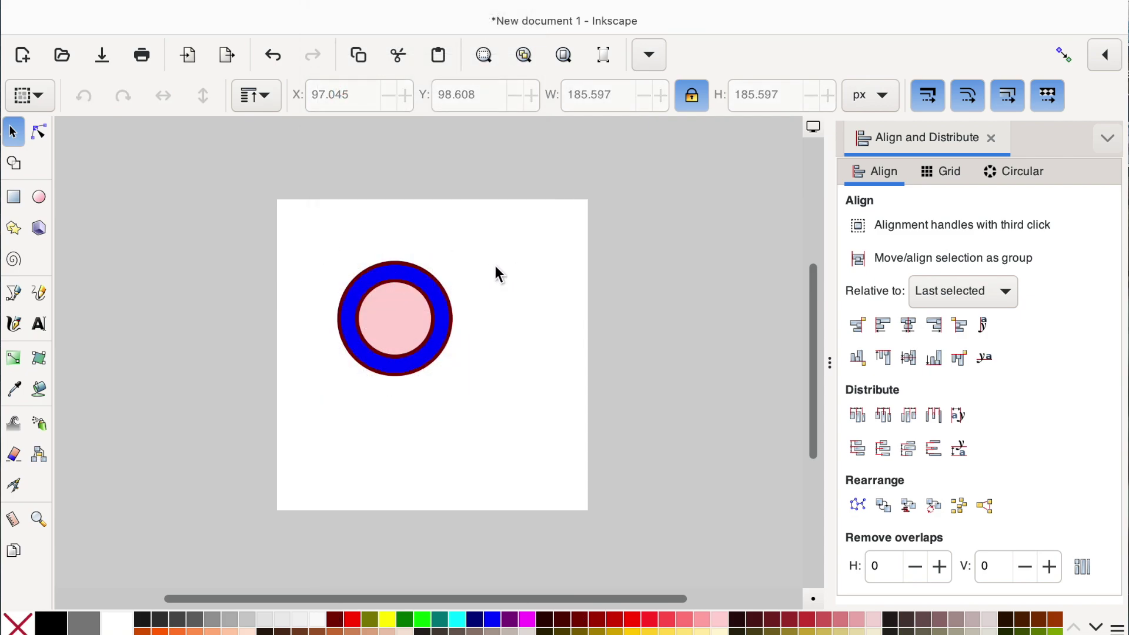
{"action": "left_click_drag", "start_coordinate": [403, 322], "coordinate": [554, 330]}
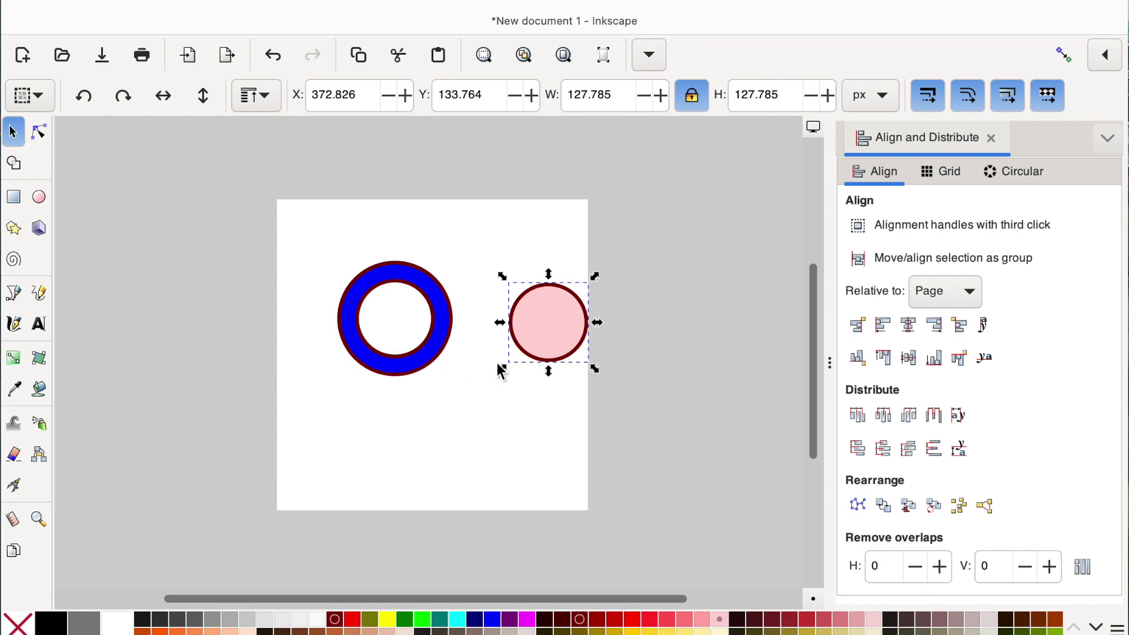
{"action": "left_click_drag", "start_coordinate": [548, 349], "coordinate": [526, 349]}
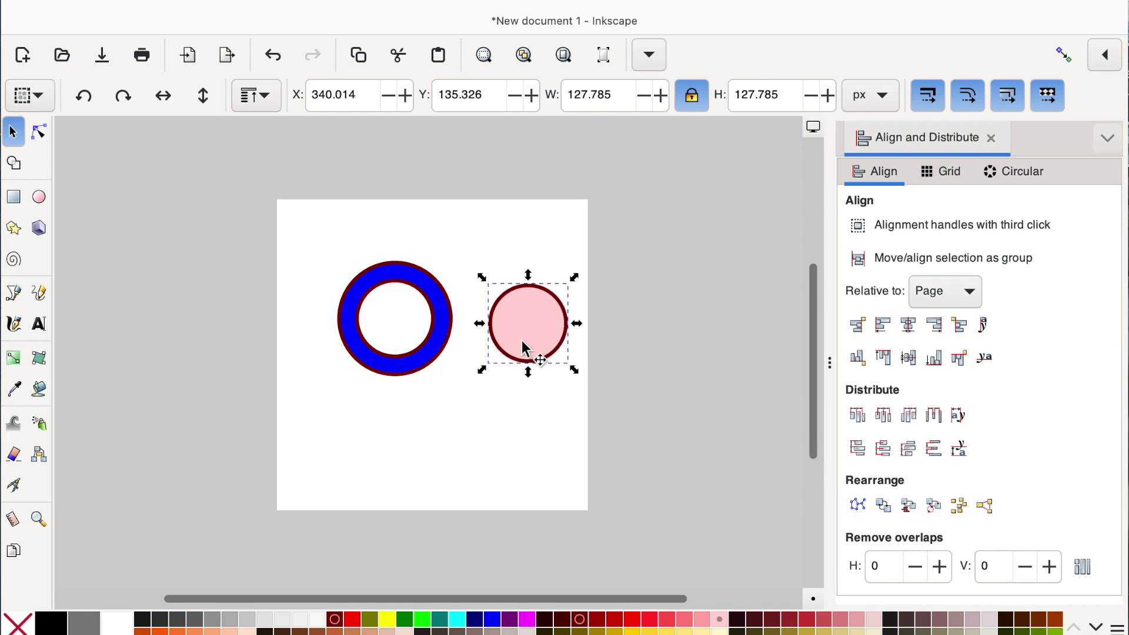
{"action": "left_click_drag", "start_coordinate": [522, 342], "coordinate": [505, 337]}
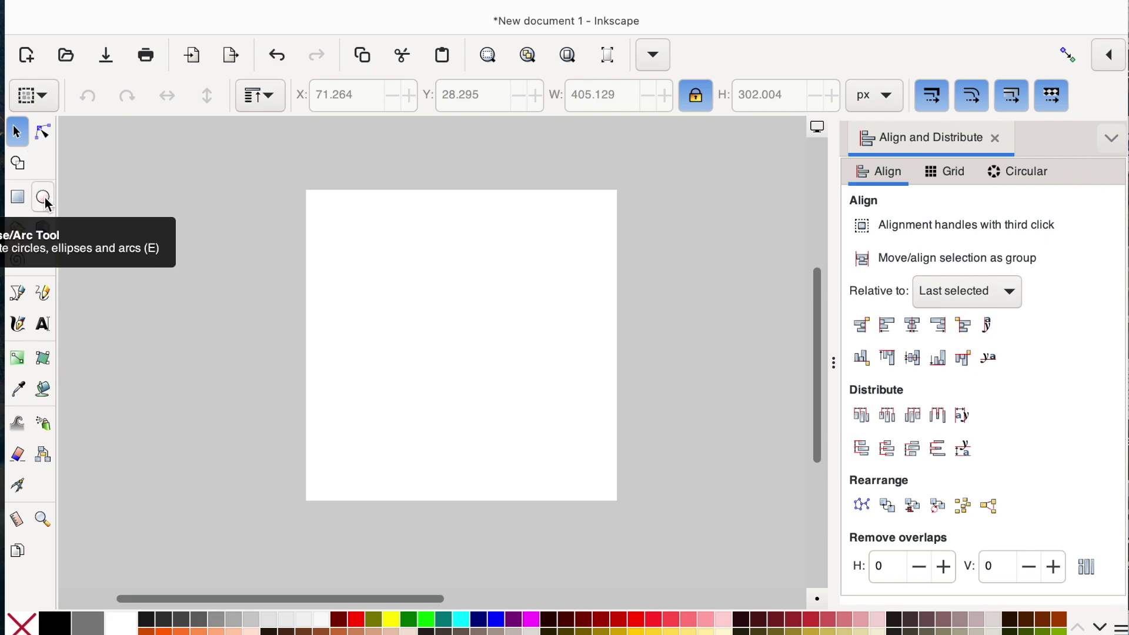
Step: Draw a circle of about 72 px radius near the middle of the empty page
{"action": "left_click", "coordinate": [42, 197]}
{"action": "left_click_drag", "start_coordinate": [402, 281], "coordinate": [495, 383]}
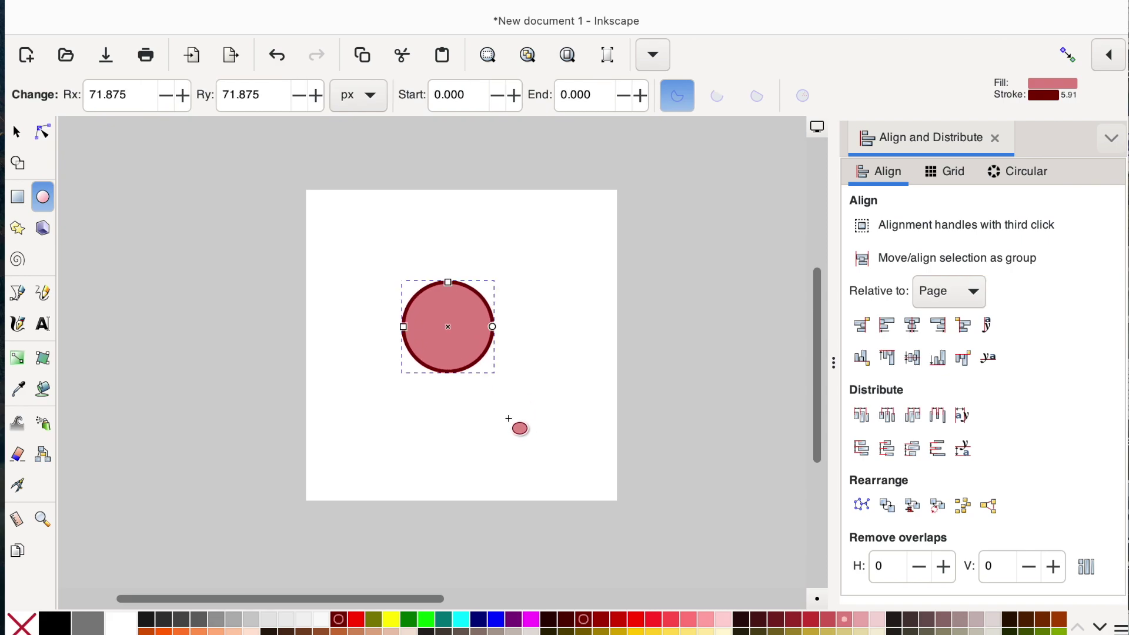
Step: Draw a second circle of about 41 px radius below and right of the first one and fill it with blue
{"action": "left_click_drag", "start_coordinate": [499, 404], "coordinate": [553, 458]}
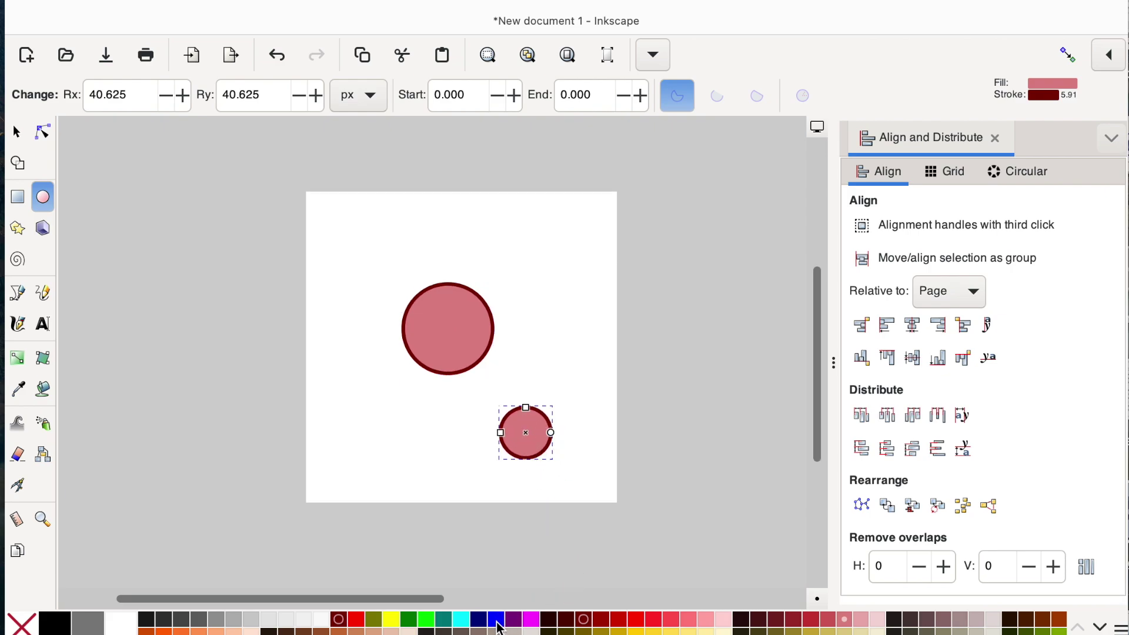
{"action": "left_click", "coordinate": [498, 621]}
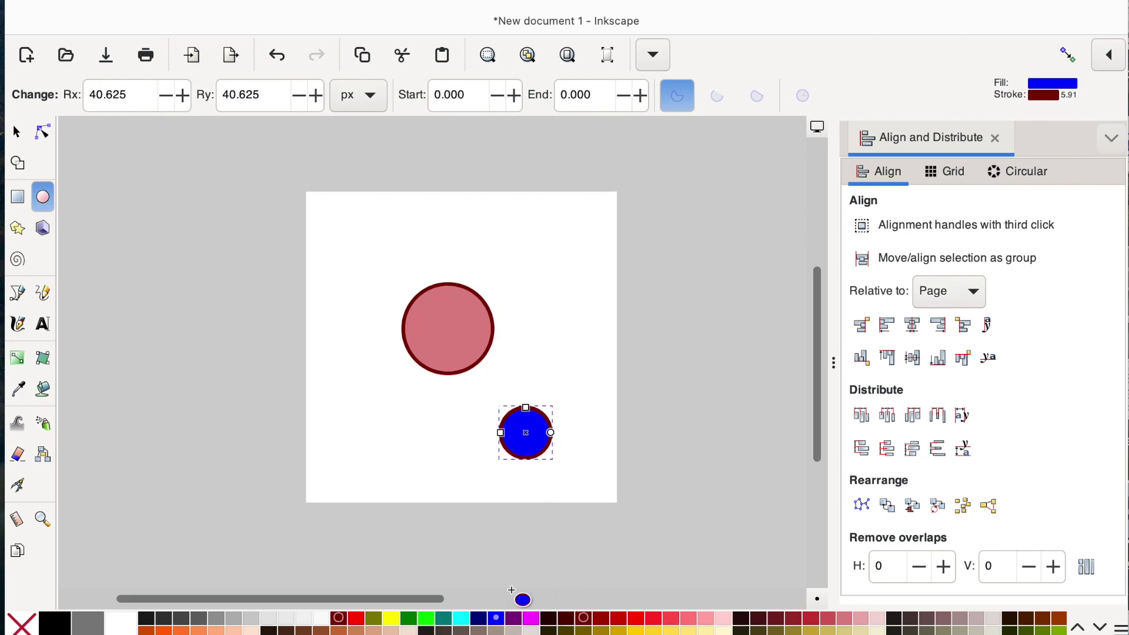
Step: Select both circles and centre them on each other horizontally and vertically, relative to the last selected object
{"action": "left_click", "coordinate": [18, 133]}
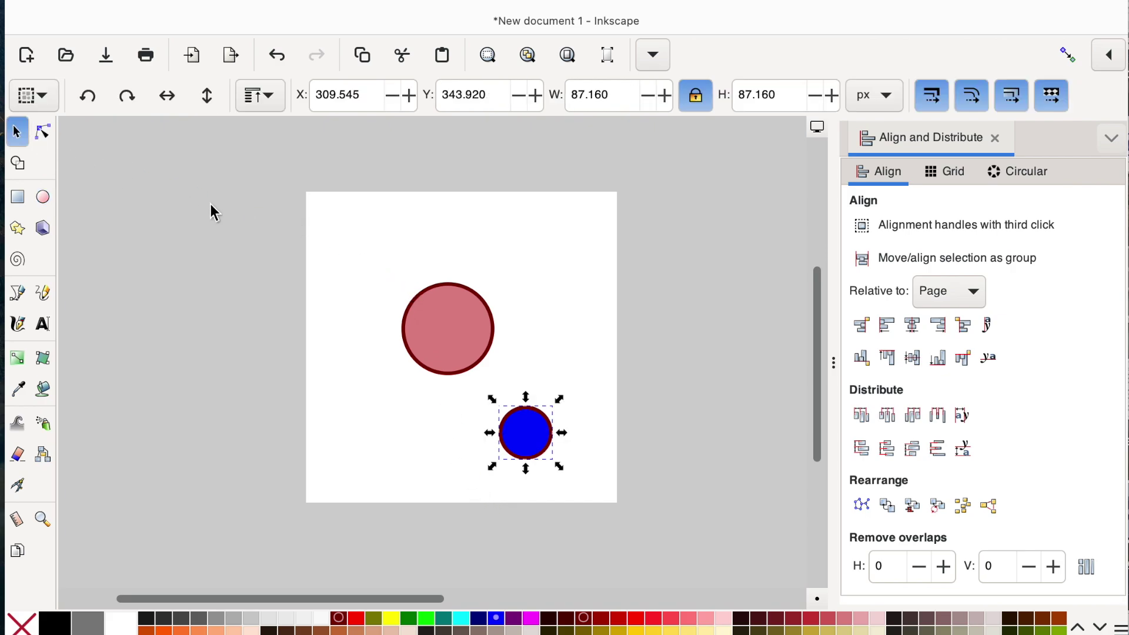
{"action": "left_click_drag", "start_coordinate": [347, 235], "coordinate": [599, 518]}
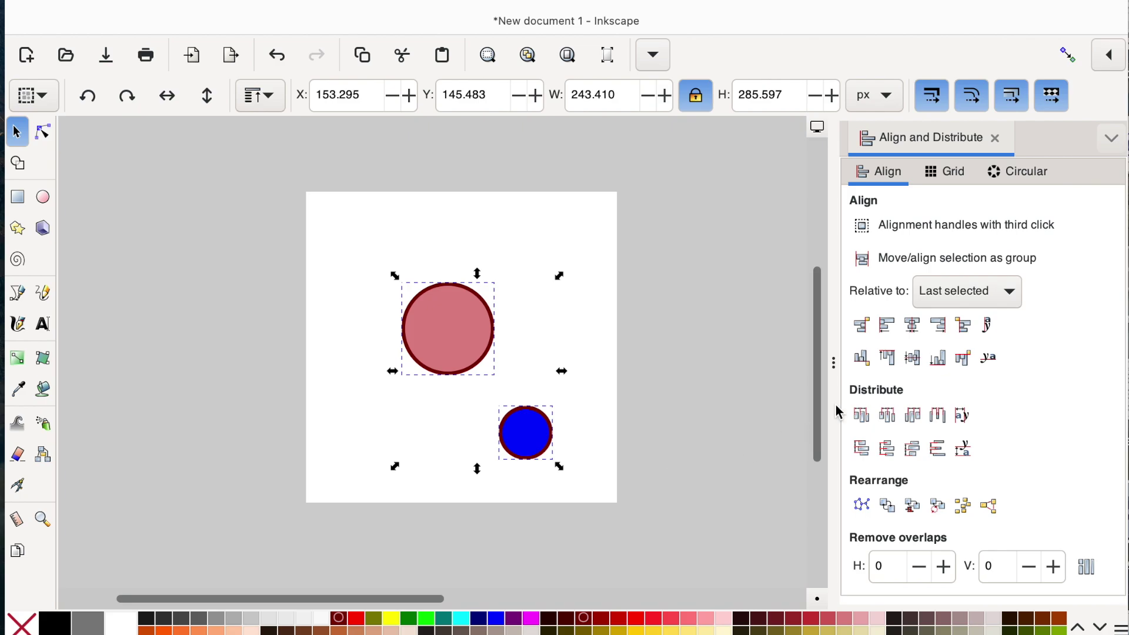
{"action": "left_click", "coordinate": [918, 330]}
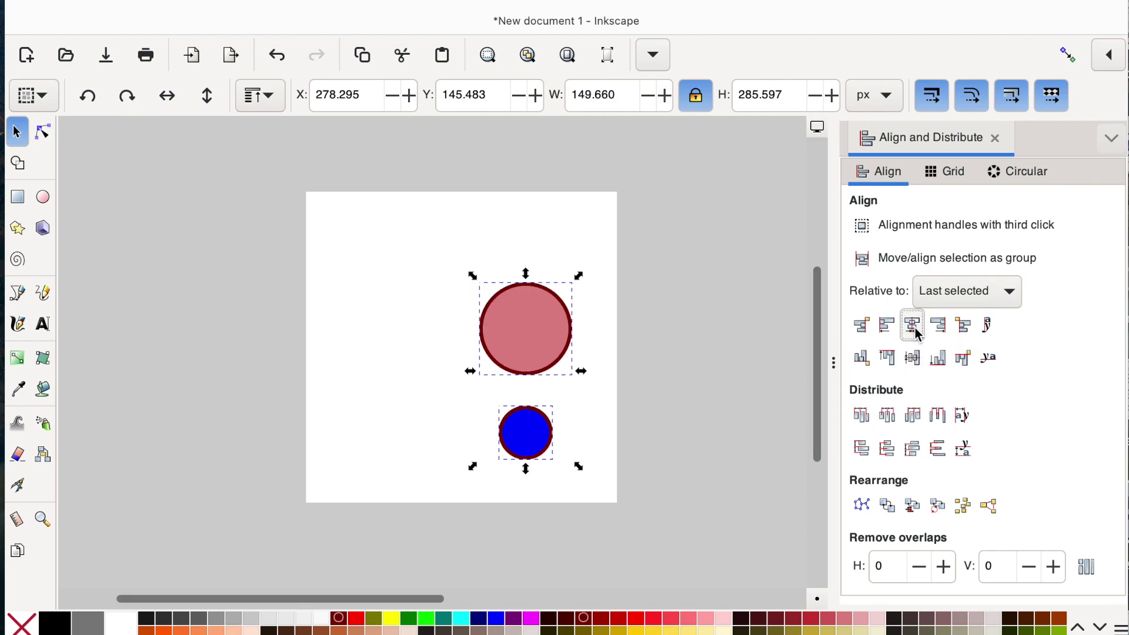
{"action": "left_click", "coordinate": [915, 369]}
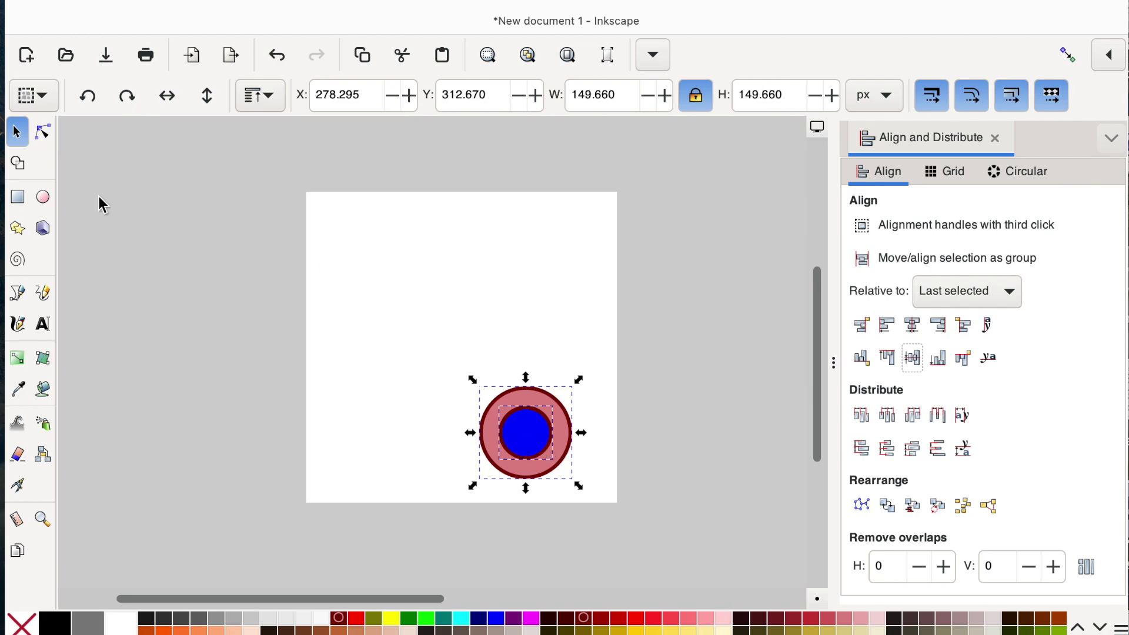
Step: Remove the inner circle area from the two concentric circles with the Shape Builder tool in subtract mode
{"action": "left_click", "coordinate": [18, 164]}
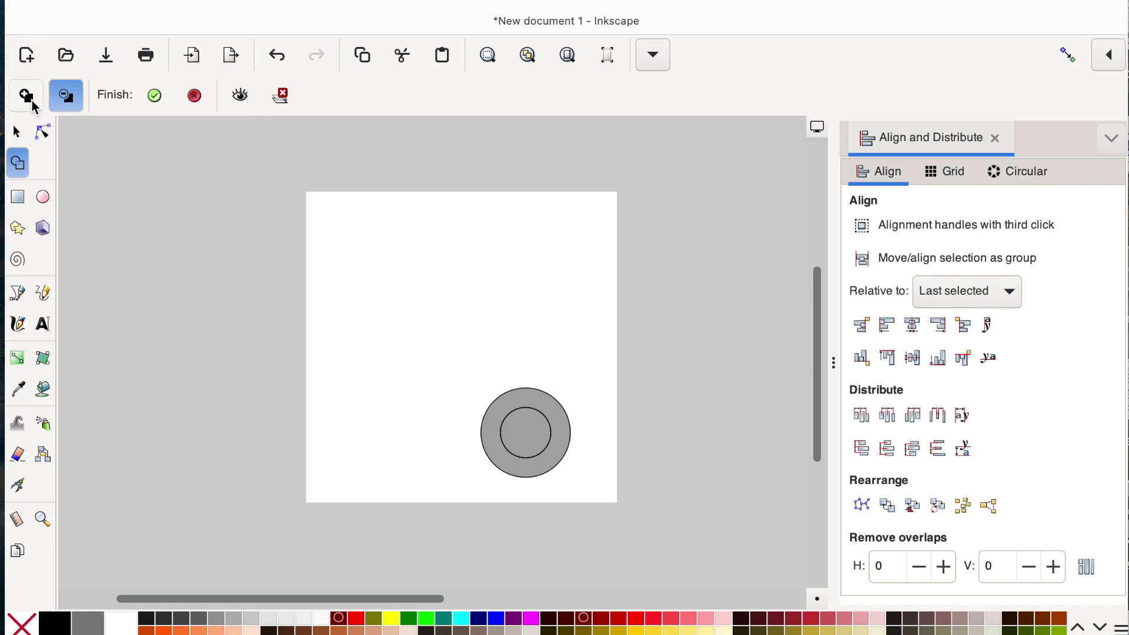
{"action": "left_click", "coordinate": [33, 105]}
{"action": "left_click", "coordinate": [62, 101]}
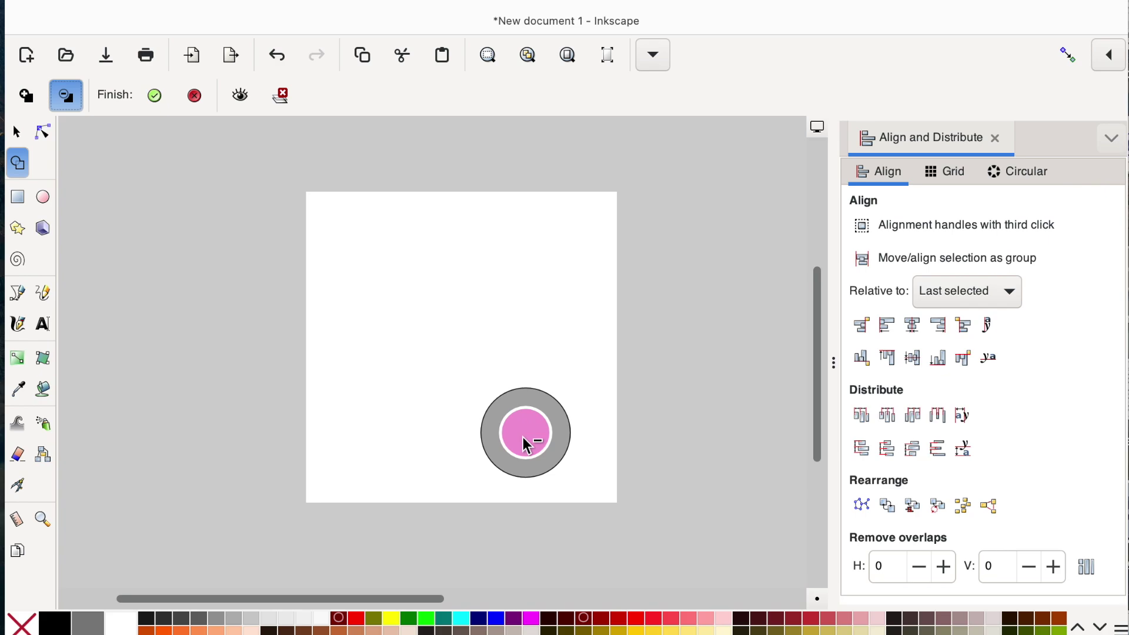
{"action": "left_click", "coordinate": [527, 446]}
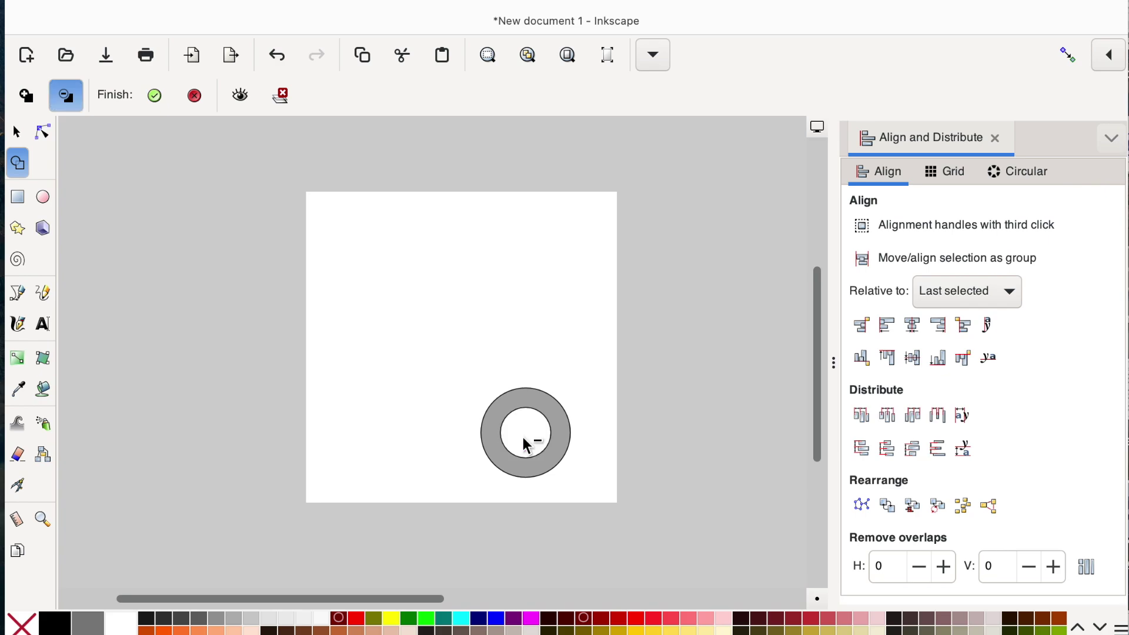
Step: Finish the shape building and move the resulting ring up towards the middle of the page
{"action": "left_click", "coordinate": [22, 138]}
{"action": "left_click_drag", "start_coordinate": [525, 447], "coordinate": [406, 422]}
{"action": "left_click_drag", "start_coordinate": [536, 447], "coordinate": [535, 306]}
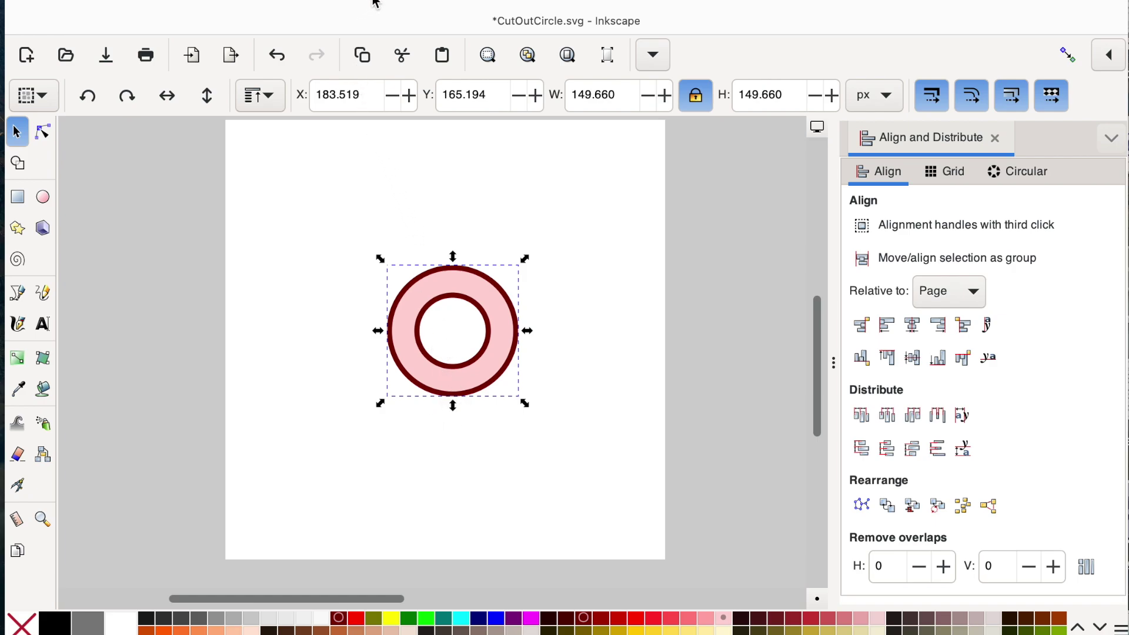
Step: Break the pink ring apart and move the inner and outer circles away from each other
{"action": "left_click", "coordinate": [353, 0]}
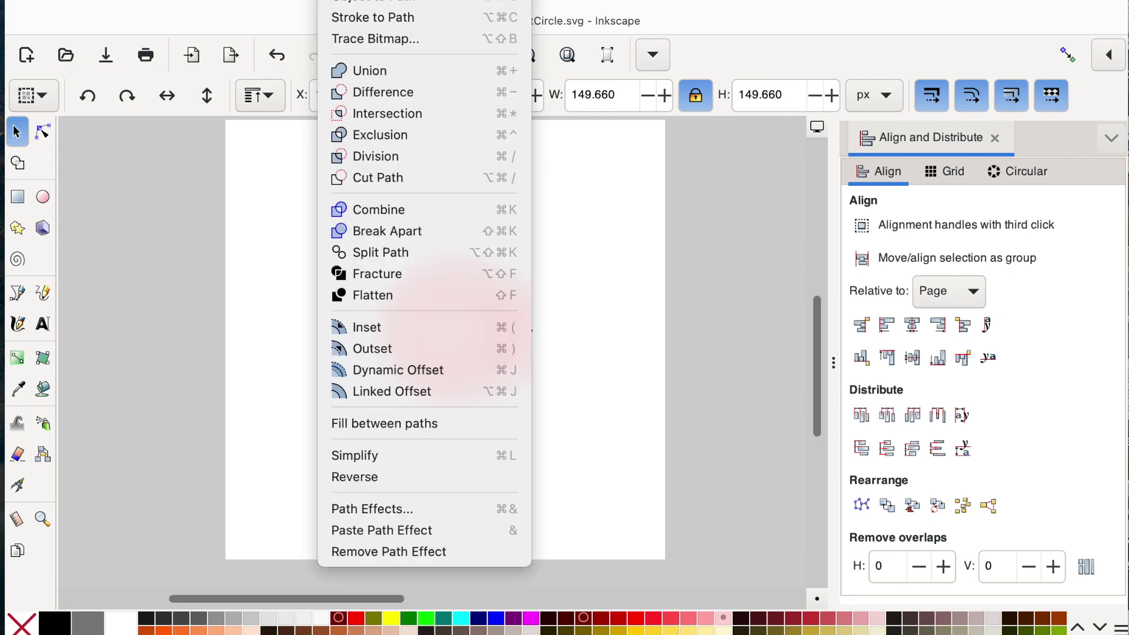
{"action": "left_click", "coordinate": [394, 230]}
{"action": "left_click", "coordinate": [565, 313]}
{"action": "left_click_drag", "start_coordinate": [487, 343], "coordinate": [574, 263]}
{"action": "left_click_drag", "start_coordinate": [453, 359], "coordinate": [368, 357]}
{"action": "left_click_drag", "start_coordinate": [543, 302], "coordinate": [475, 355]}
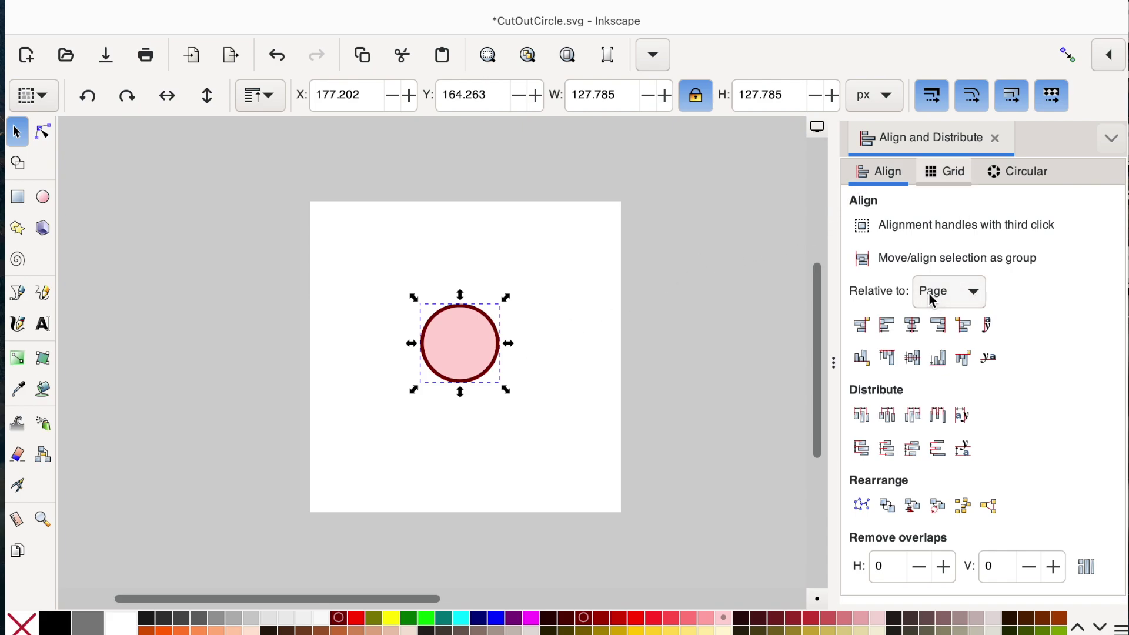
Step: Shift the pink circle slightly, scale it about its centre to about 209 and 162 px, and from one corner to about 206 and 161 px
{"action": "left_click_drag", "start_coordinate": [480, 360], "coordinate": [478, 366]}
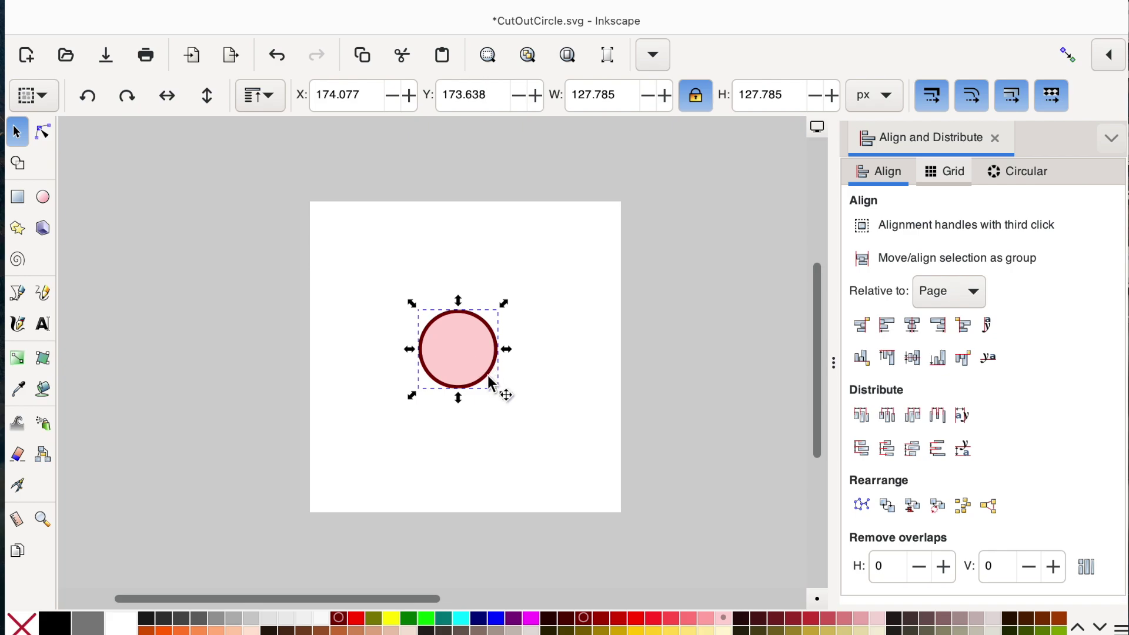
{"action": "left_click_drag", "start_coordinate": [505, 400], "coordinate": [527, 424]}
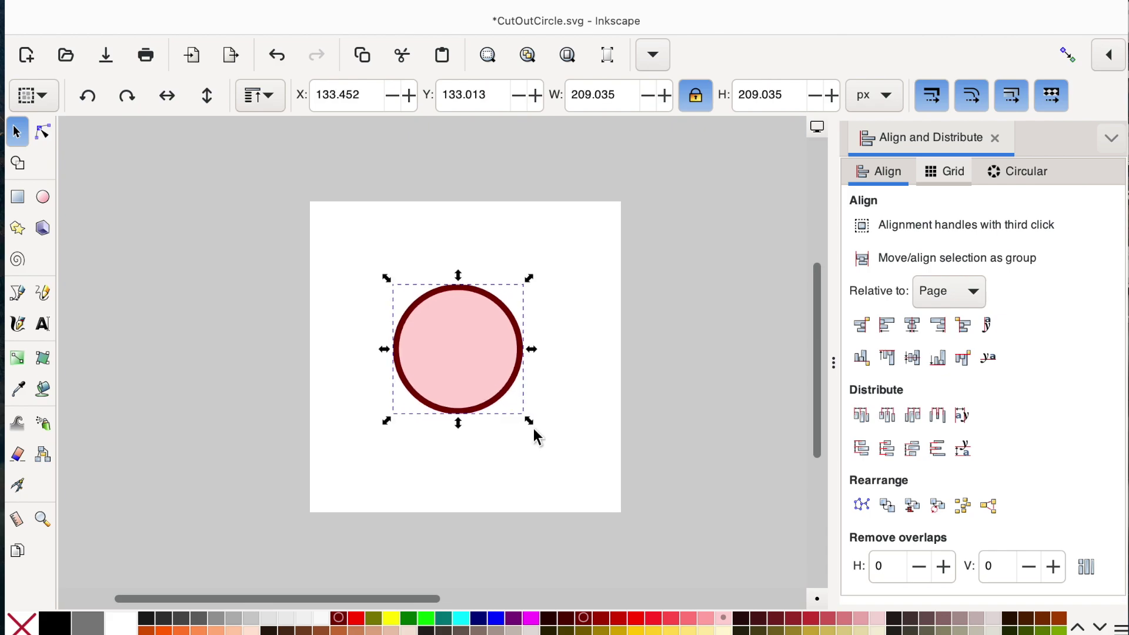
{"action": "left_click_drag", "start_coordinate": [531, 425], "coordinate": [525, 413]}
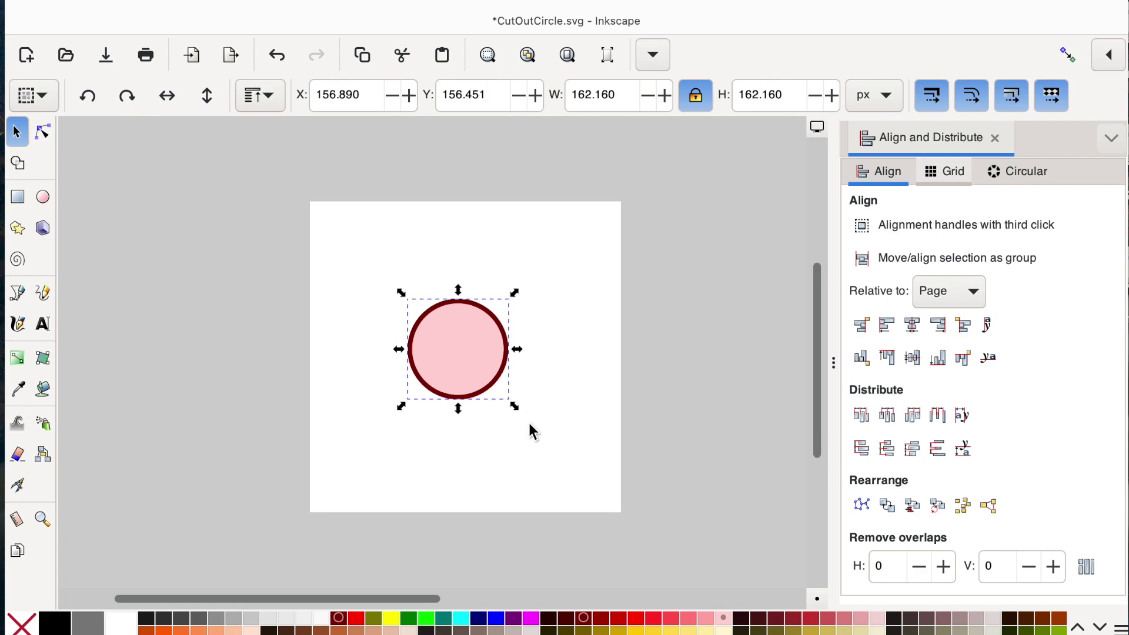
{"action": "left_click_drag", "start_coordinate": [515, 406], "coordinate": [542, 433]}
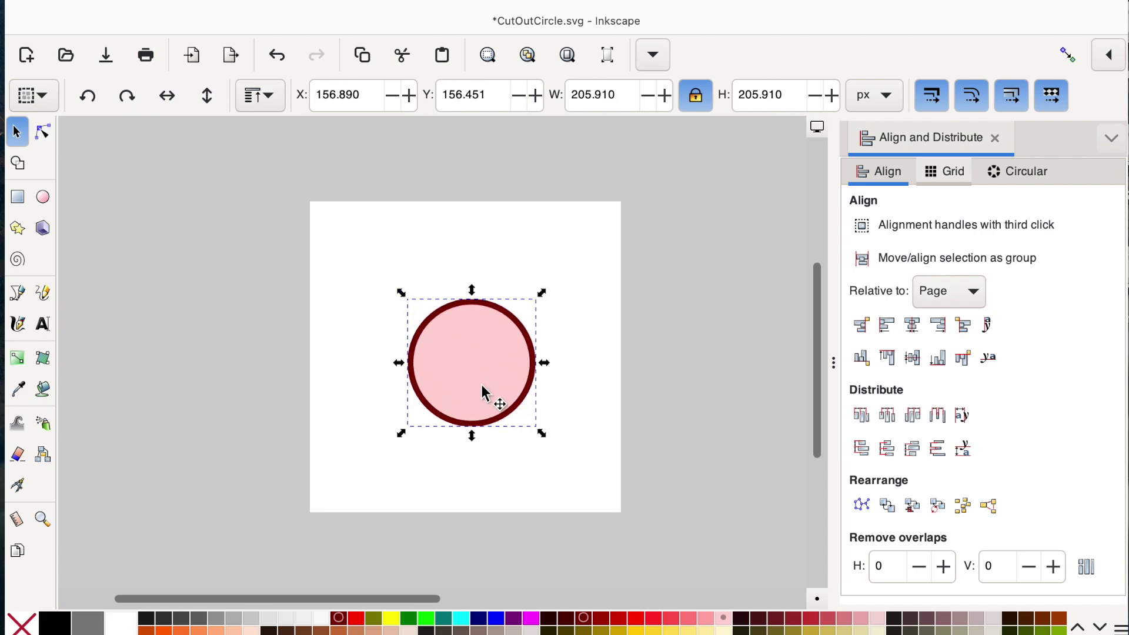
{"action": "left_click_drag", "start_coordinate": [546, 439], "coordinate": [524, 407]}
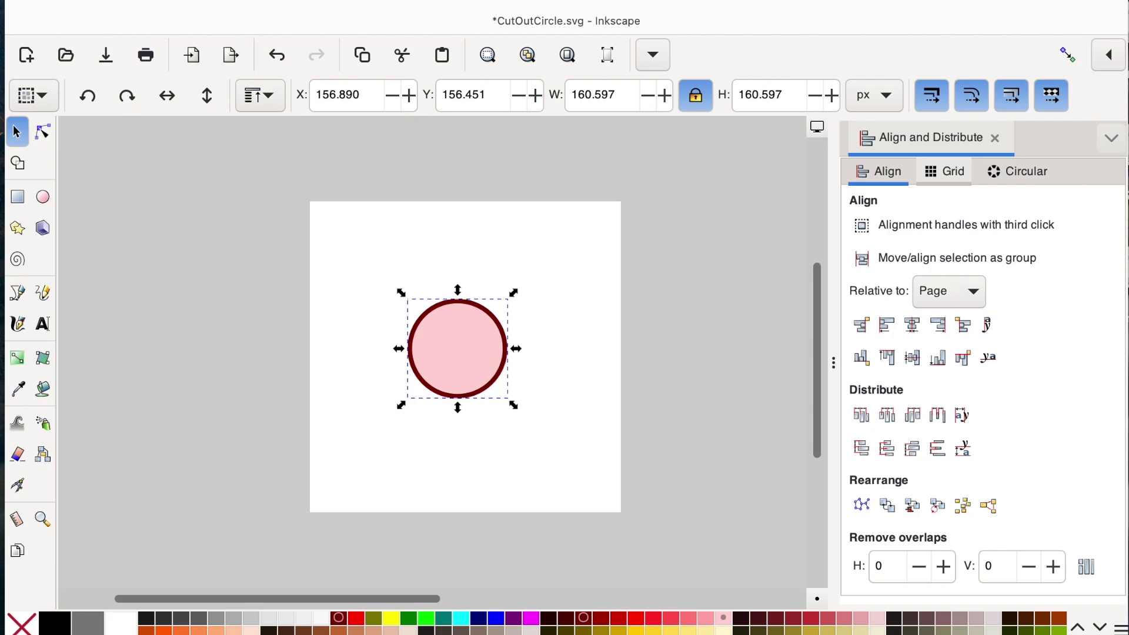
Step: Duplicate the pink circle, shrink the copy proportionally about its centre to about 79 px wide, and deselect it
{"action": "left_click", "coordinate": [140, 0]}
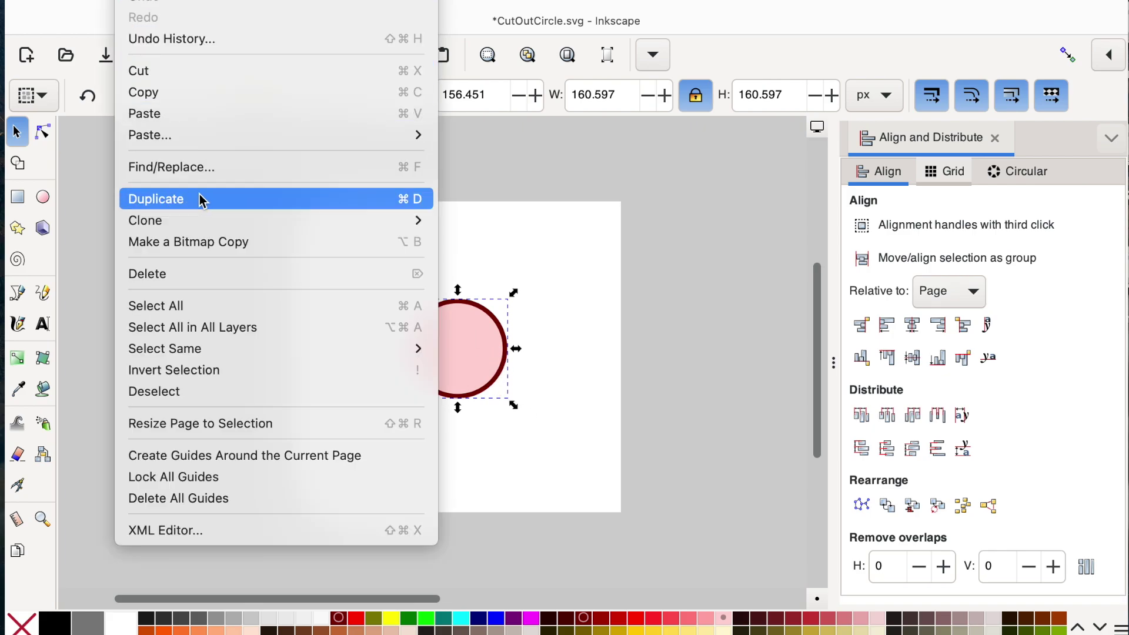
{"action": "left_click", "coordinate": [357, 200]}
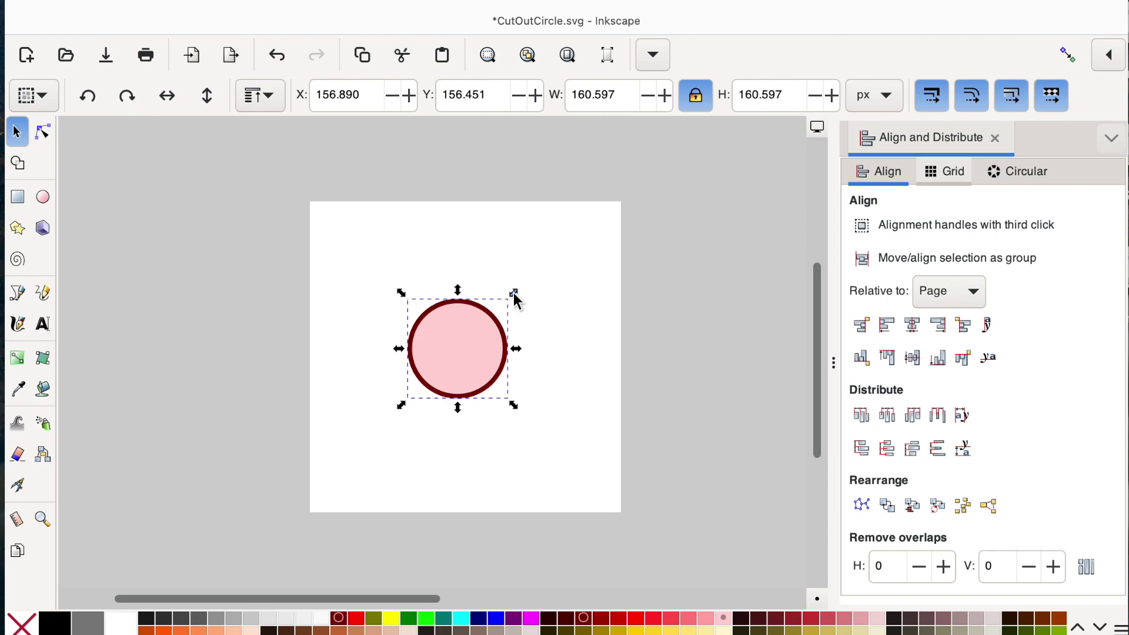
{"action": "left_click_drag", "start_coordinate": [513, 292], "coordinate": [489, 327]}
{"action": "left_click", "coordinate": [476, 478]}
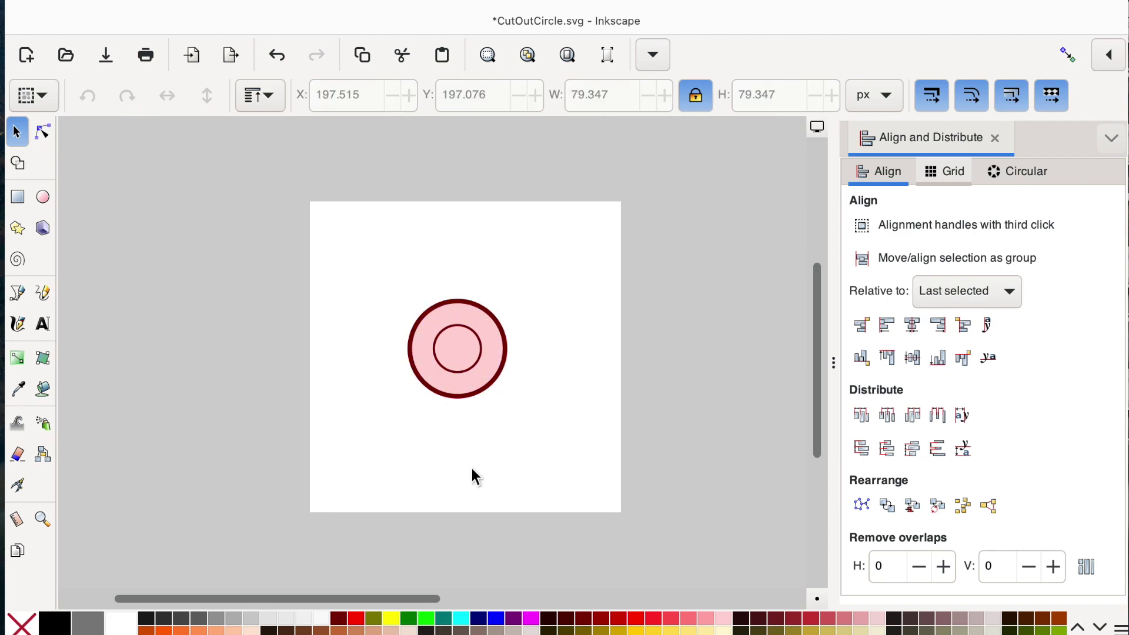